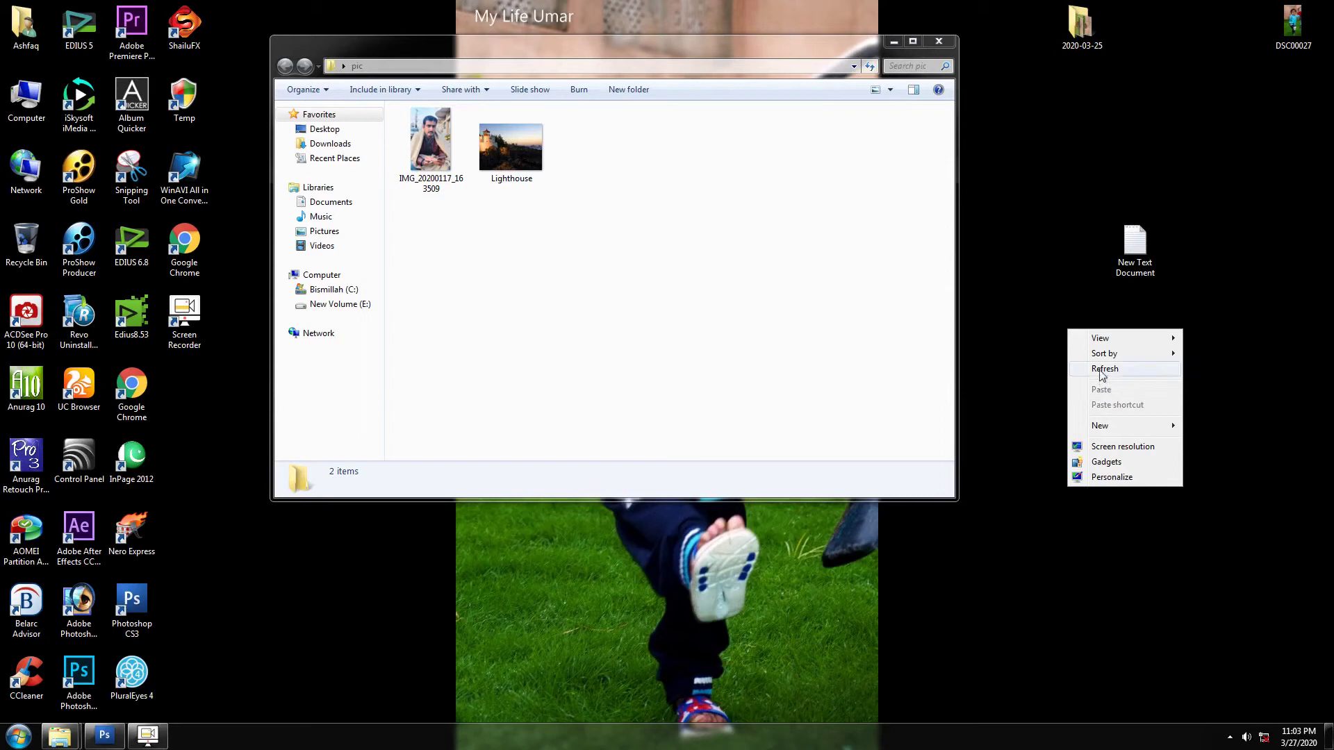
- Refresh the desktop and preview the portrait and Lighthouse photos in the pic folder
right_click(1038, 380)
left_click(1077, 421)
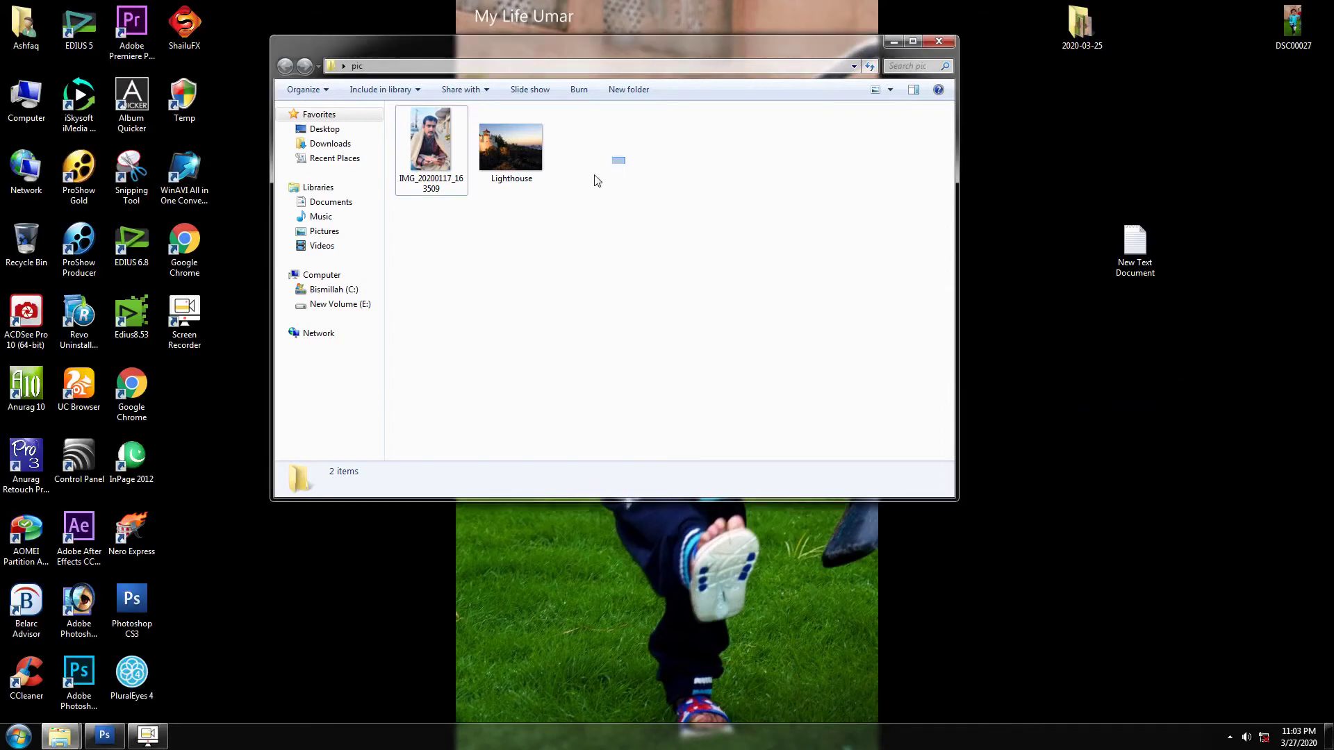
left_click_drag(625, 156, 428, 221)
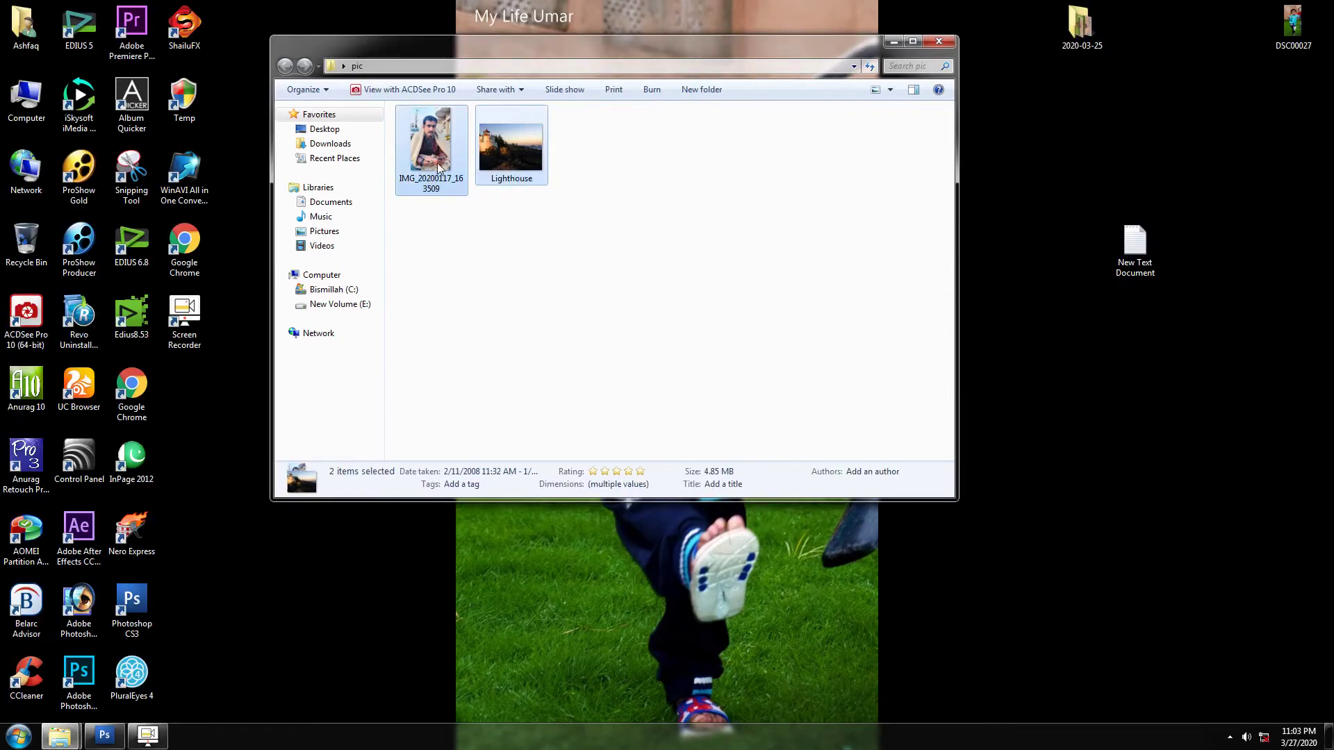
right_click(439, 167)
left_click(499, 168)
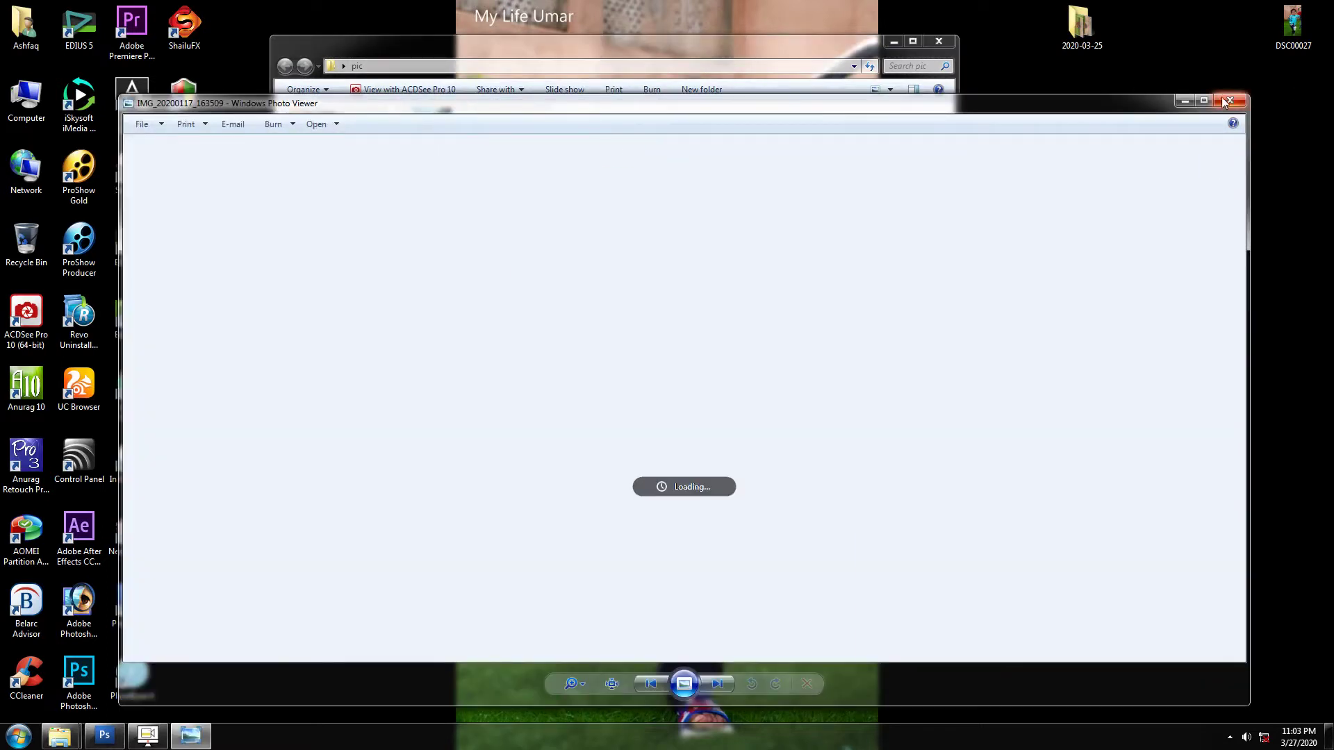
left_click(1228, 103)
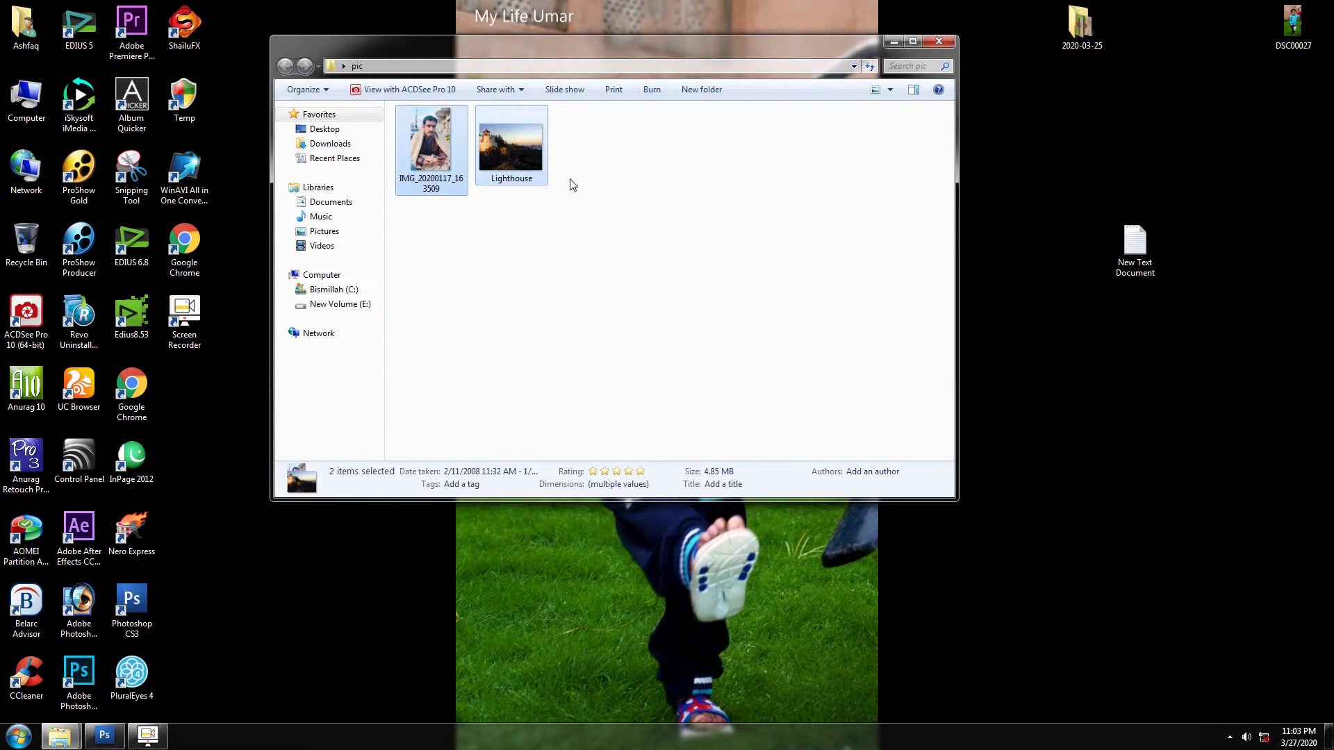
right_click(502, 149)
left_click(569, 213)
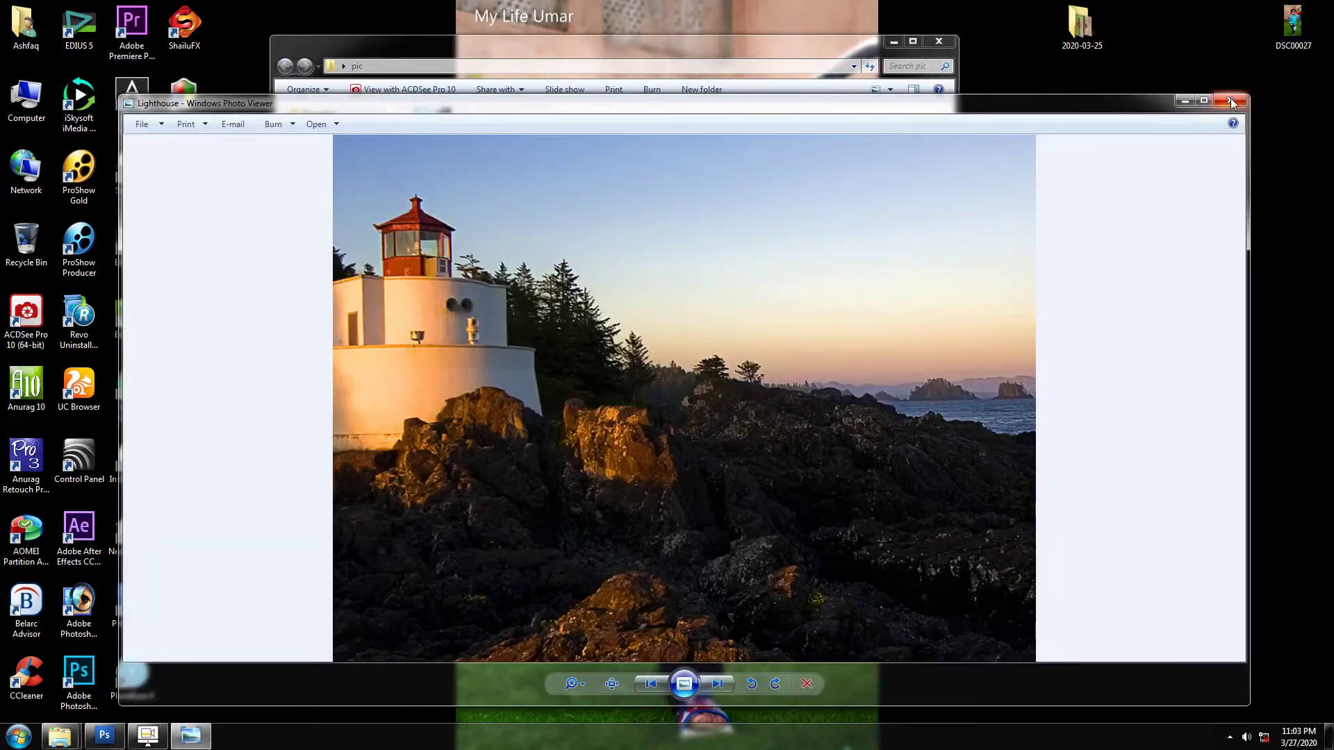
left_click(1229, 103)
mouse_move(662, 147)
left_mouse_down()
mouse_move(429, 200)
mouse_move(435, 230)
left_mouse_up()
left_click(546, 275)
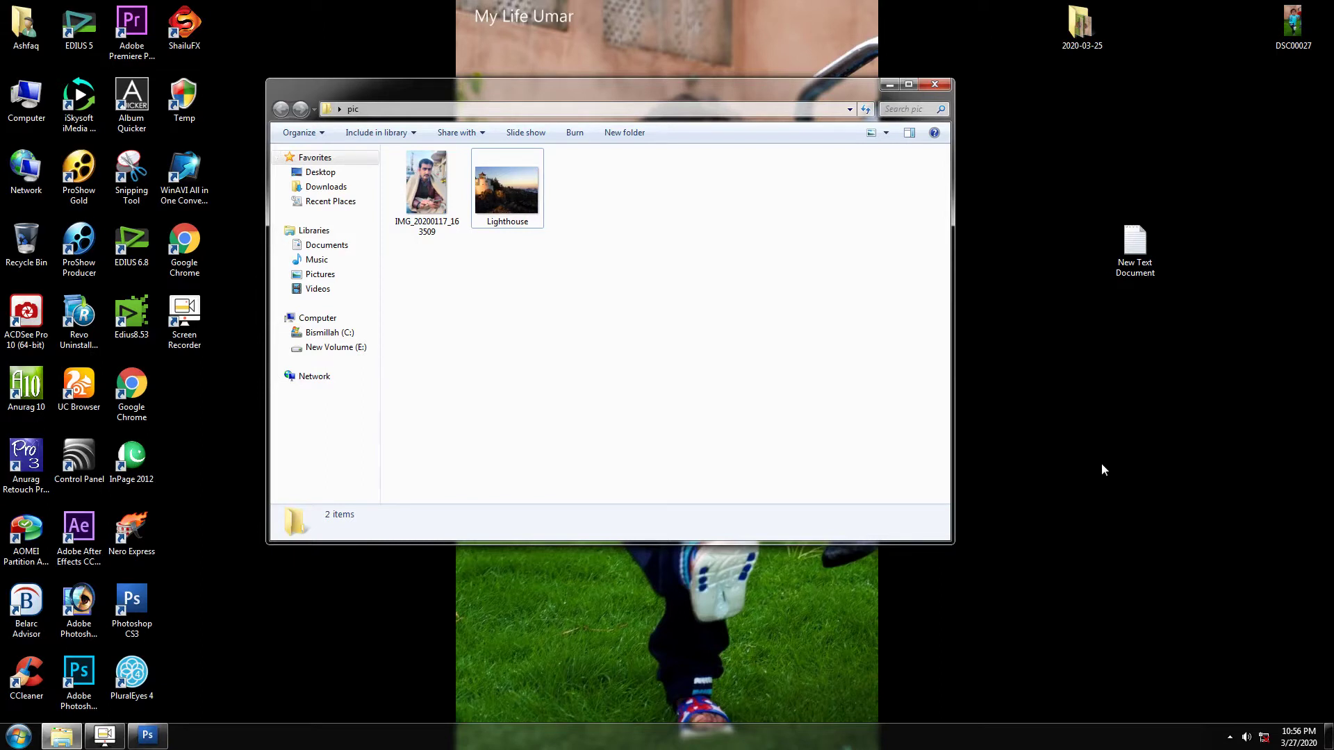
- Launch Photoshop CS3 and open IMG_20200117_163509 from the pic folder, centring its window
mouse_move(323, 448)
left_click(81, 601)
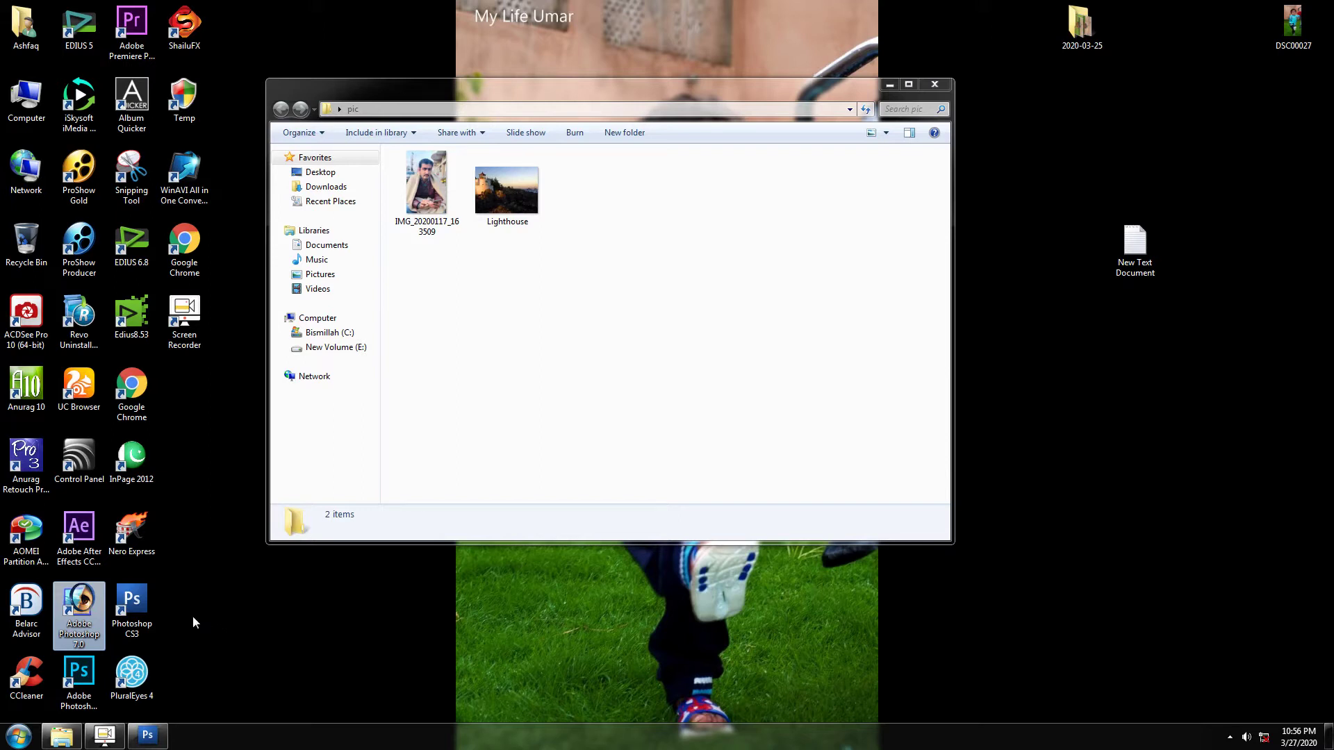
left_click(139, 608)
double_click(139, 609)
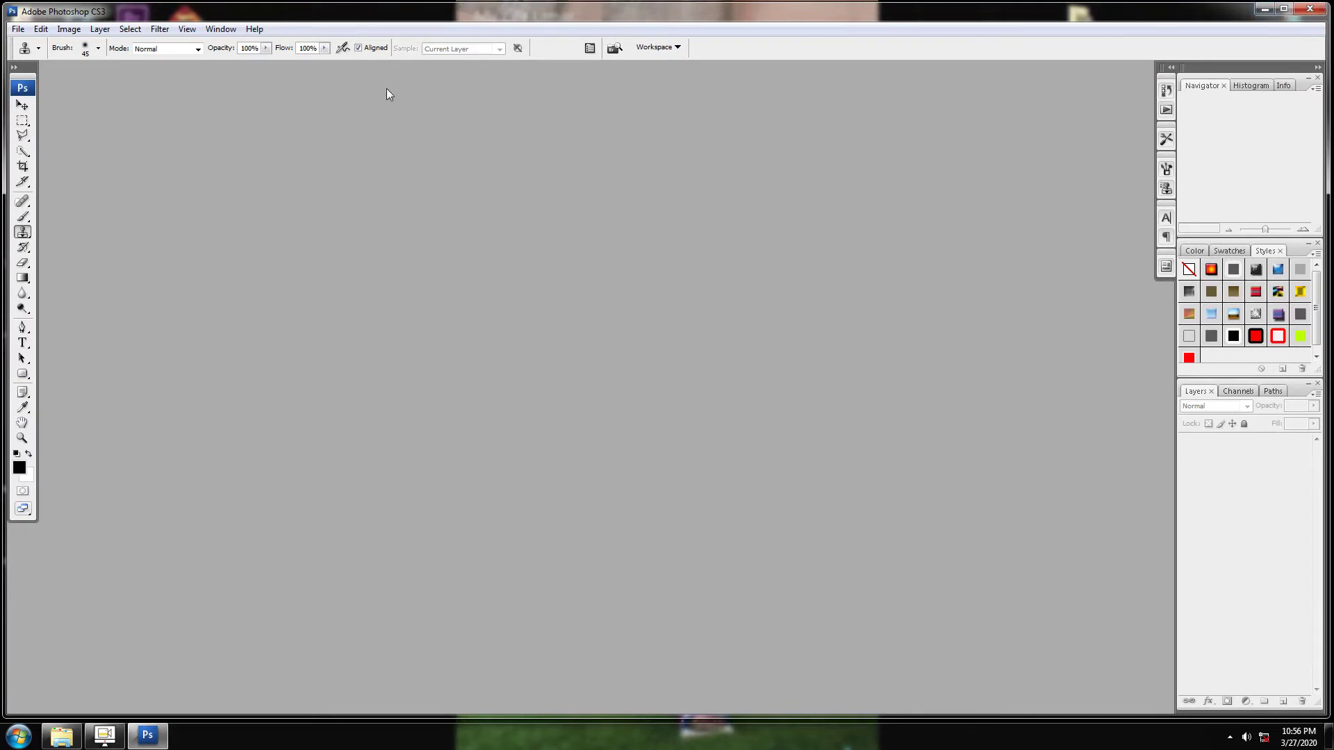
left_click(19, 29)
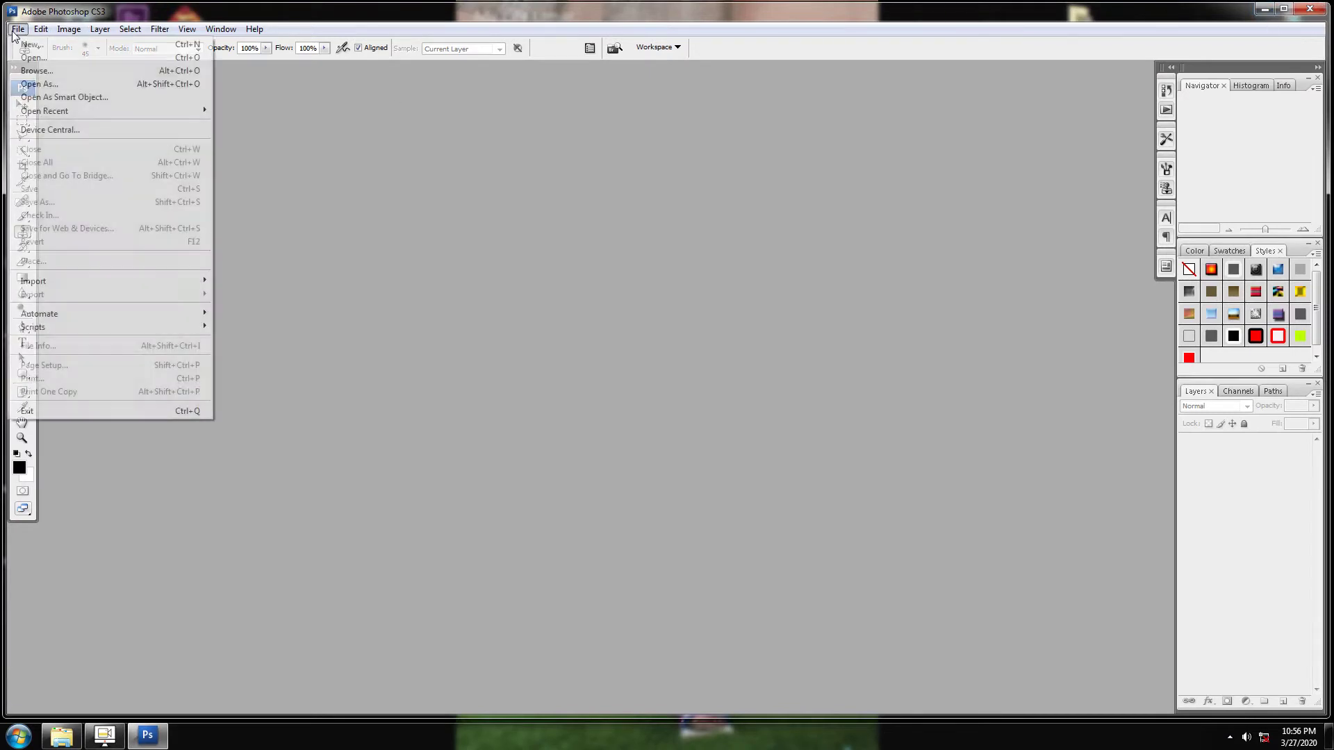
left_click(59, 62)
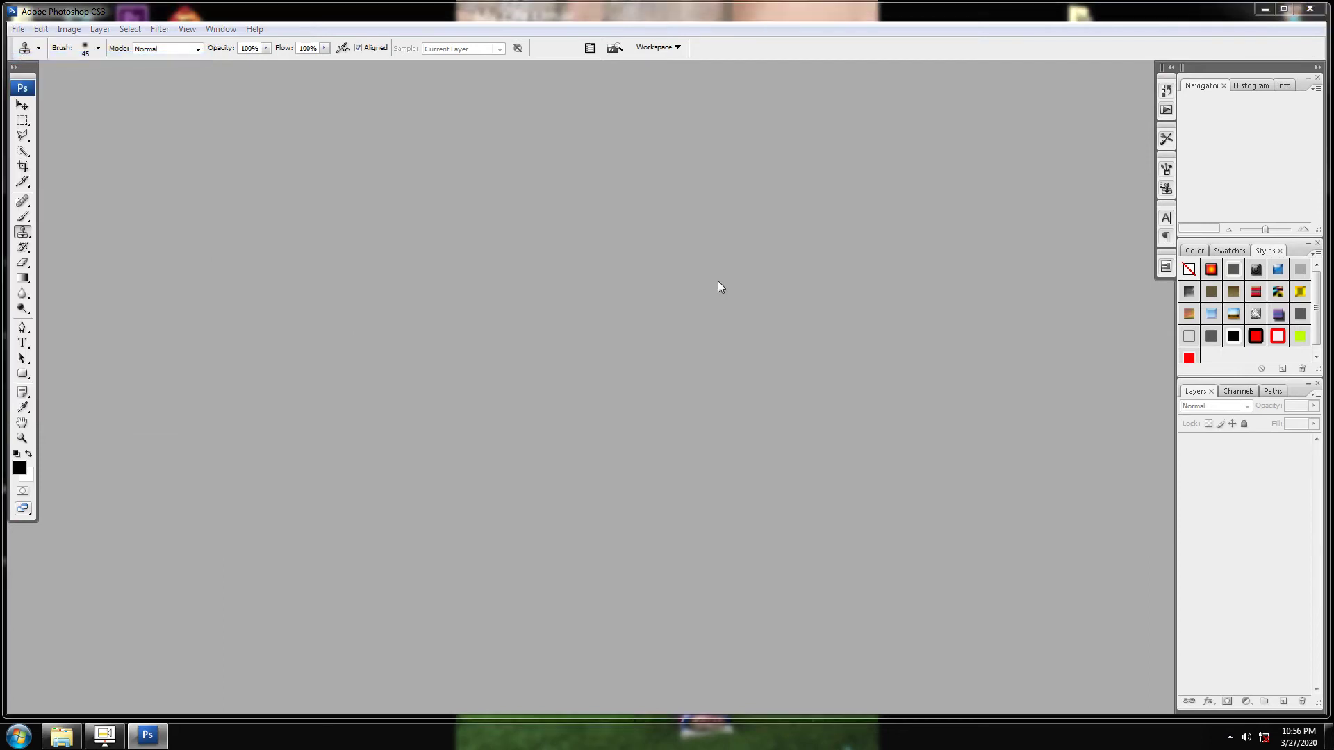
left_click(577, 208)
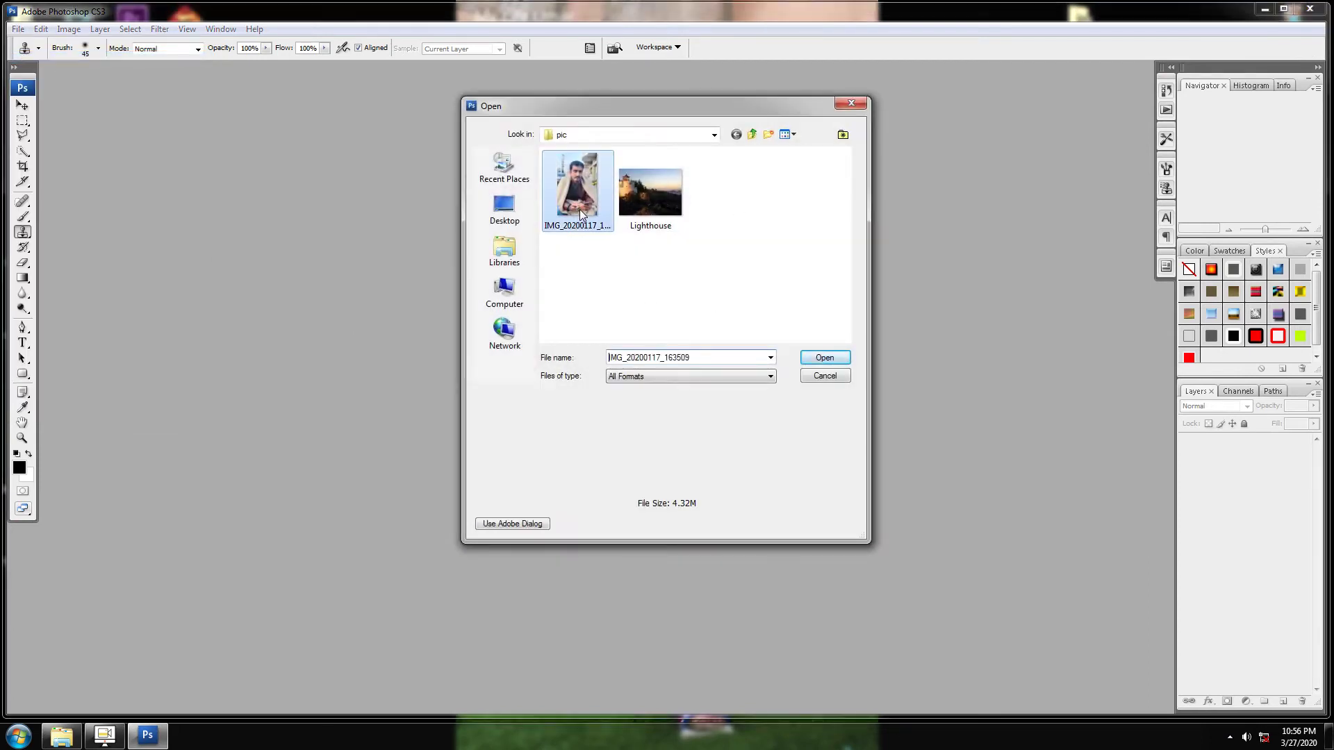
double_click(574, 206)
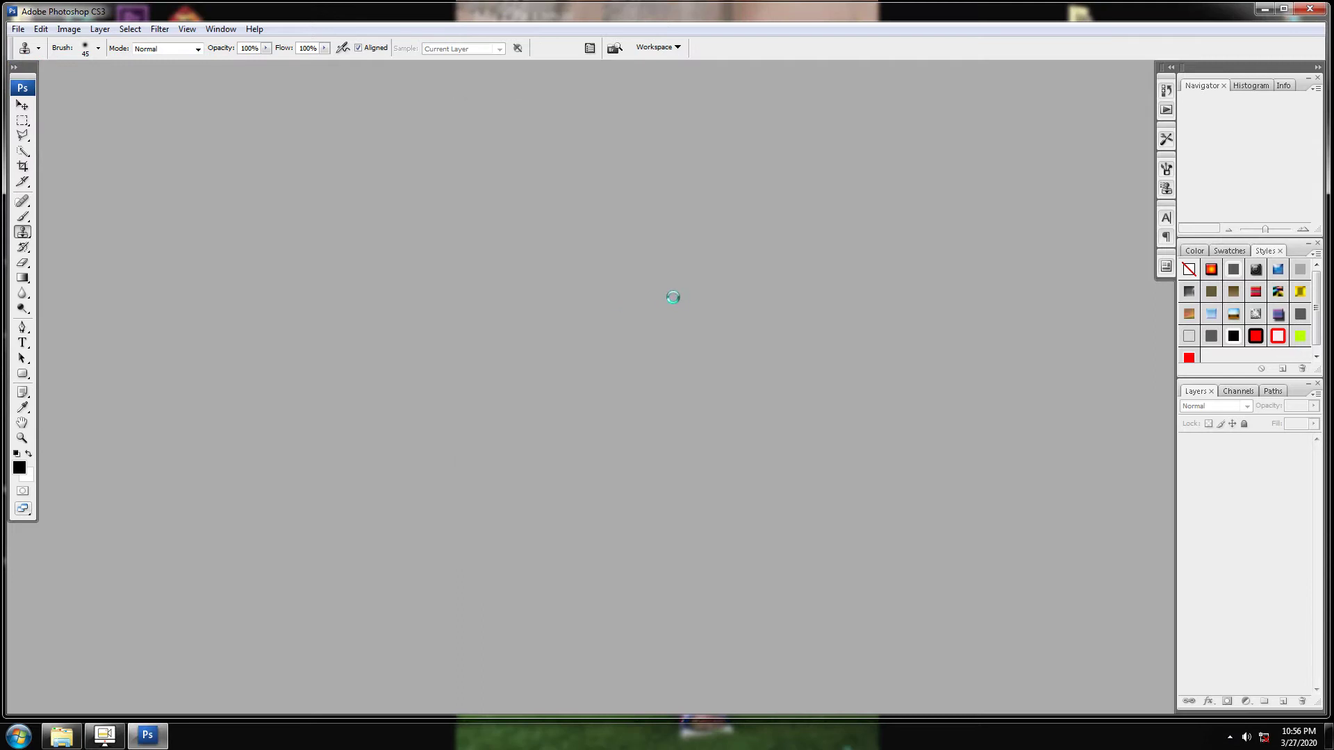
left_click_drag(301, 79, 580, 78)
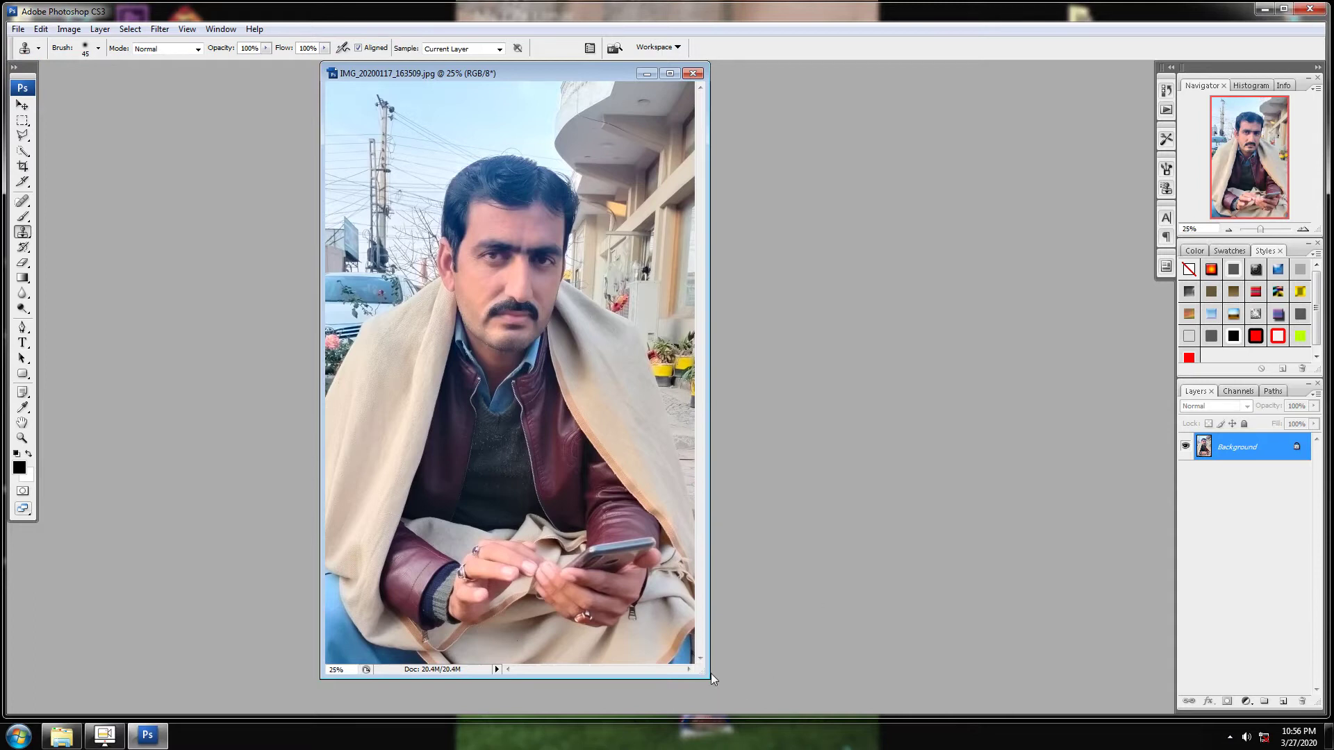
- Enlarge the portrait window to show the whole photo with margin, then select the Move tool
left_click_drag(702, 668, 908, 708)
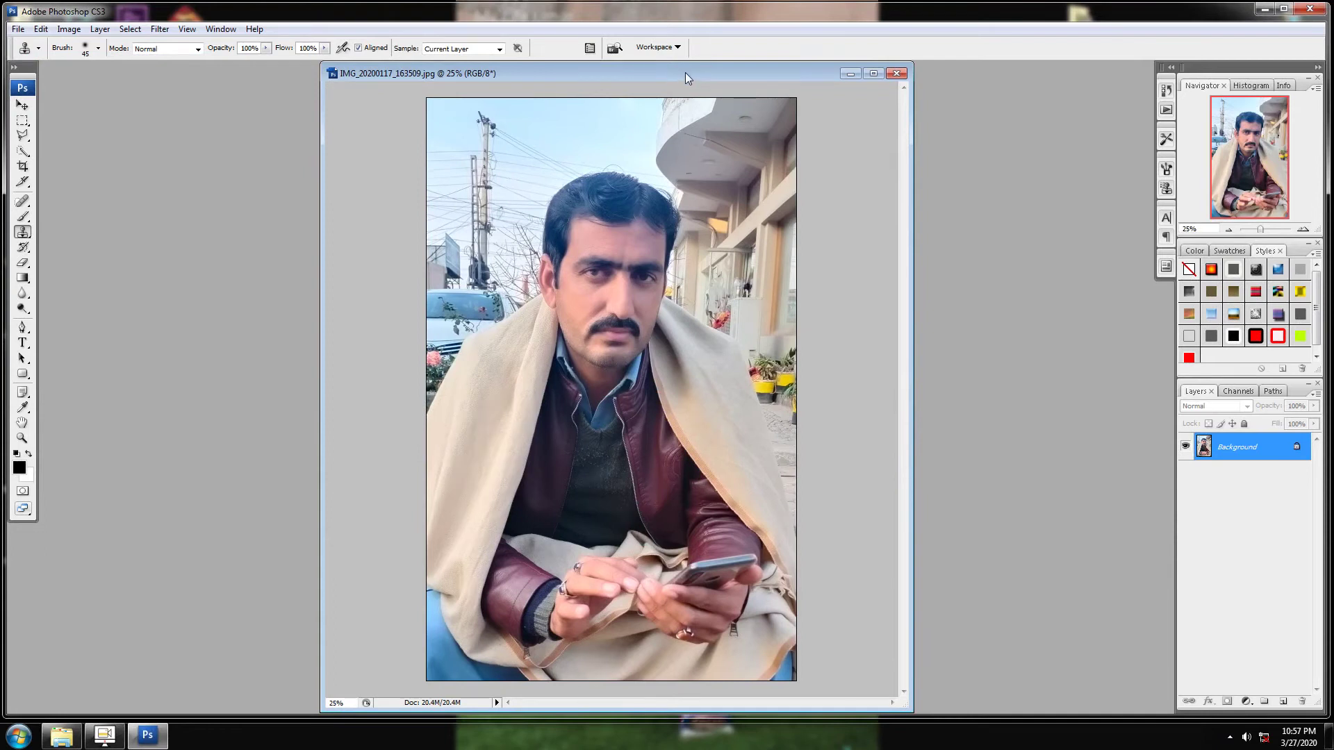
left_click_drag(685, 76, 683, 76)
left_click(22, 105)
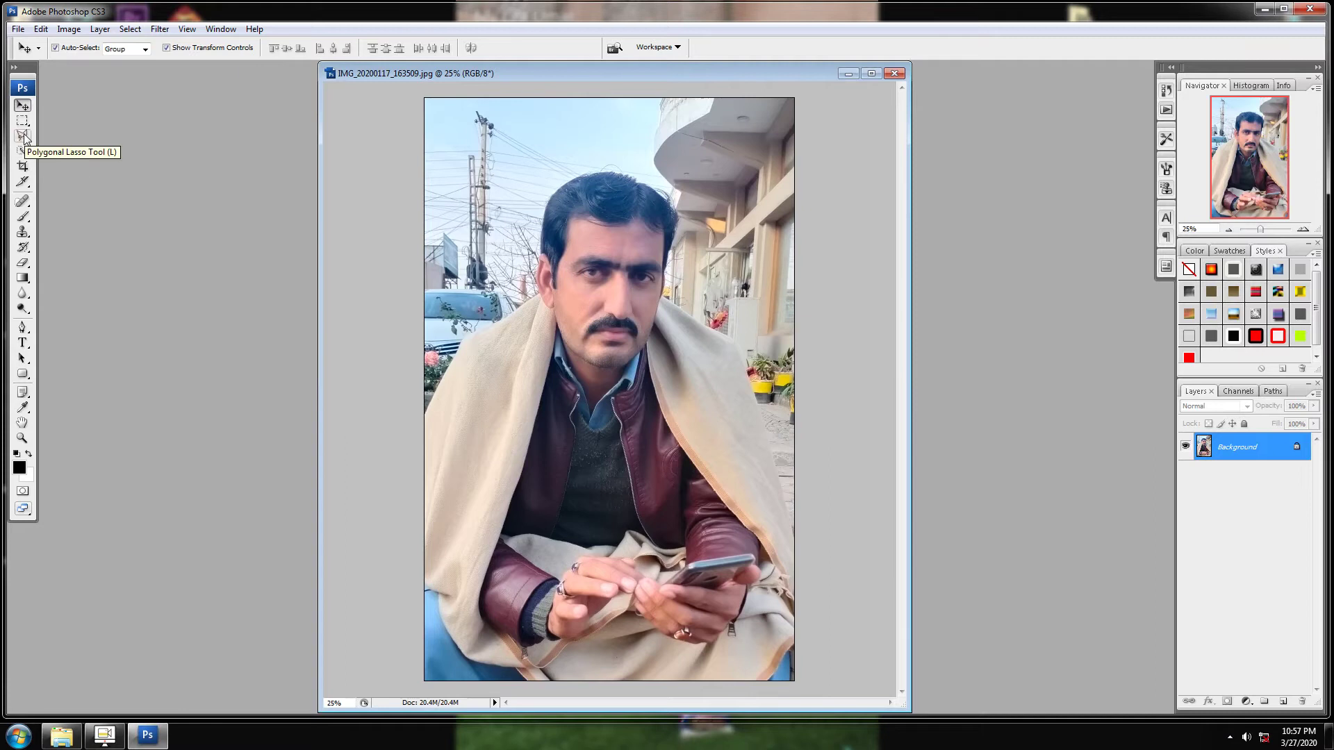
- Choose the Polygonal Lasso Tool from the lasso flyout in the toolbox
key("l")
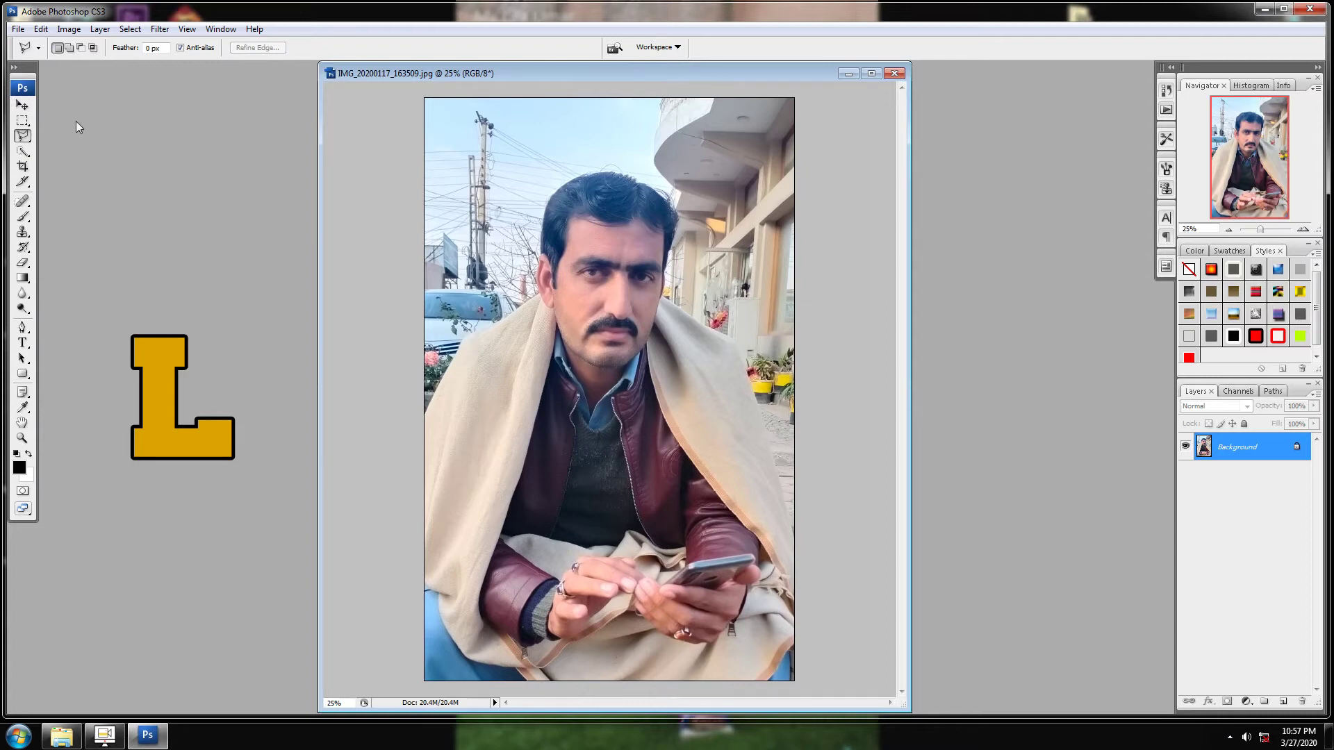
left_click(22, 105)
left_click(23, 137)
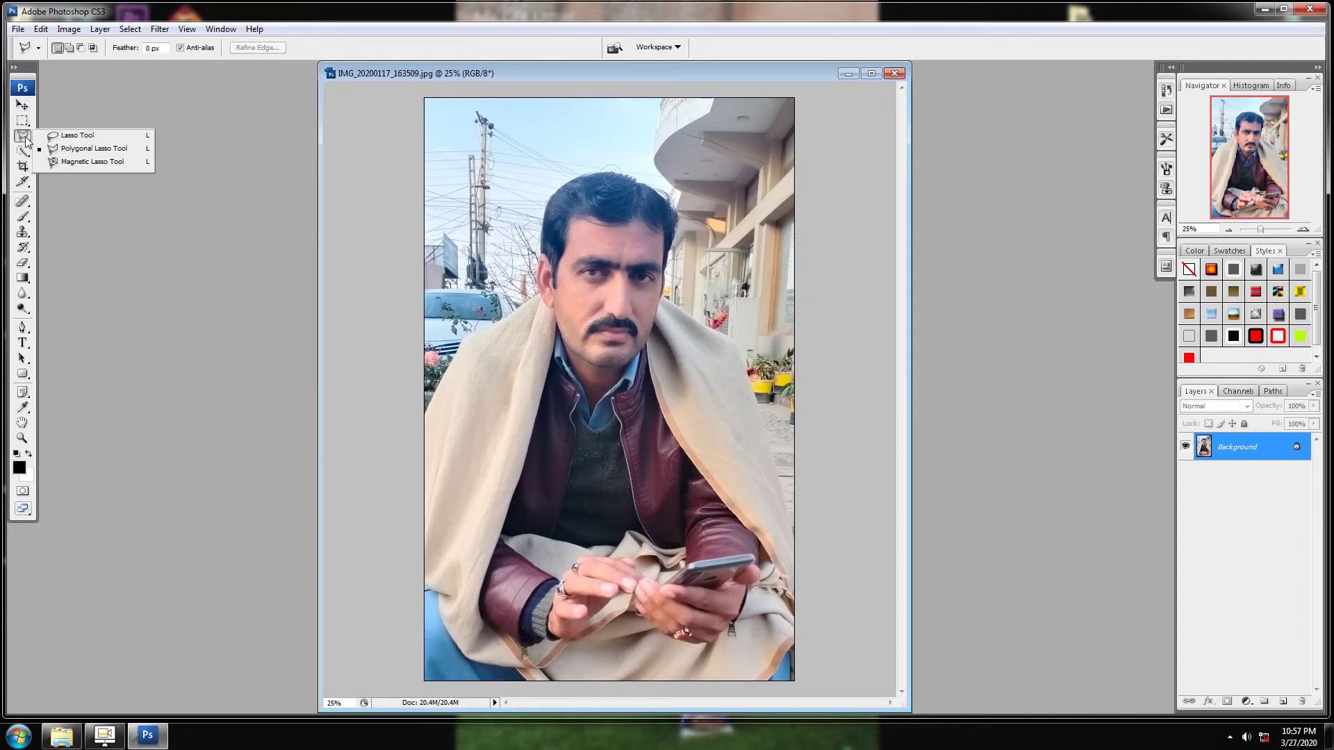
left_click(94, 151)
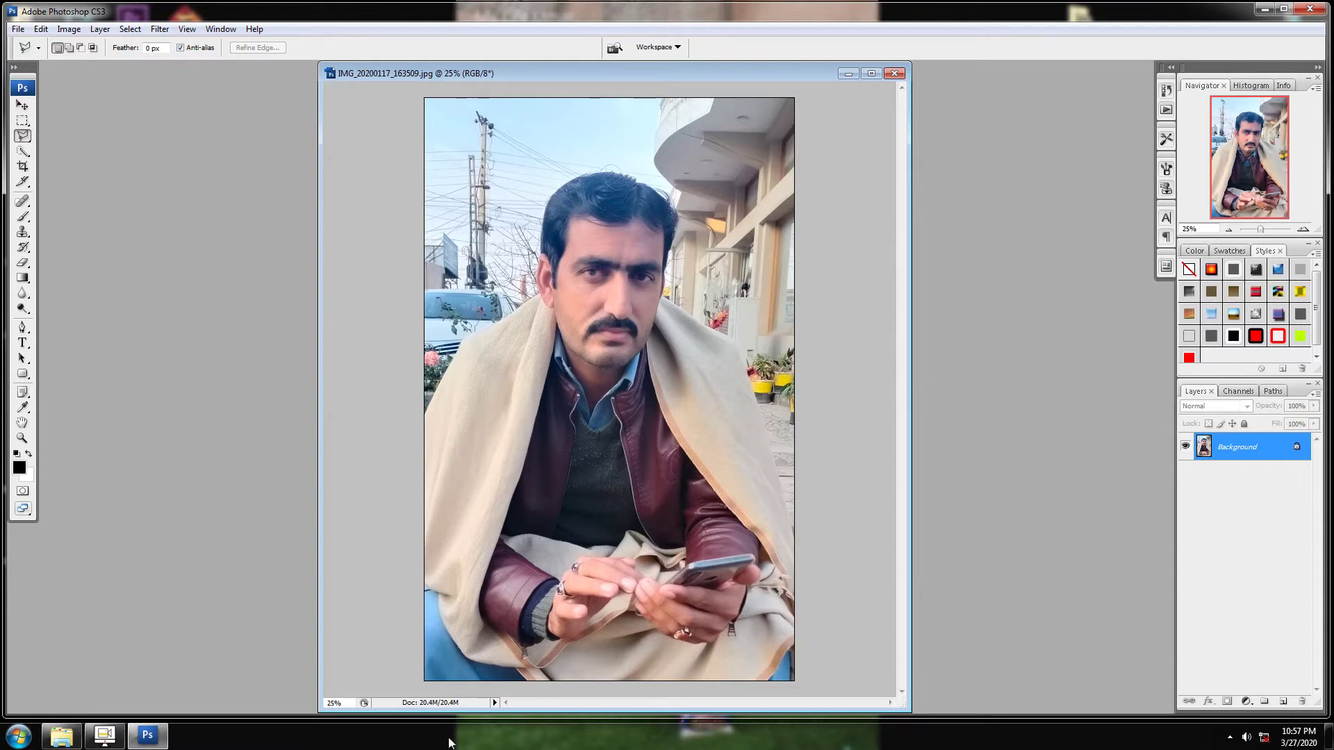
- Zoom the portrait to 66.7% and pan down to the chest and hands
left_click(684, 335, "ctrl")
left_click(635, 314, "ctrl")
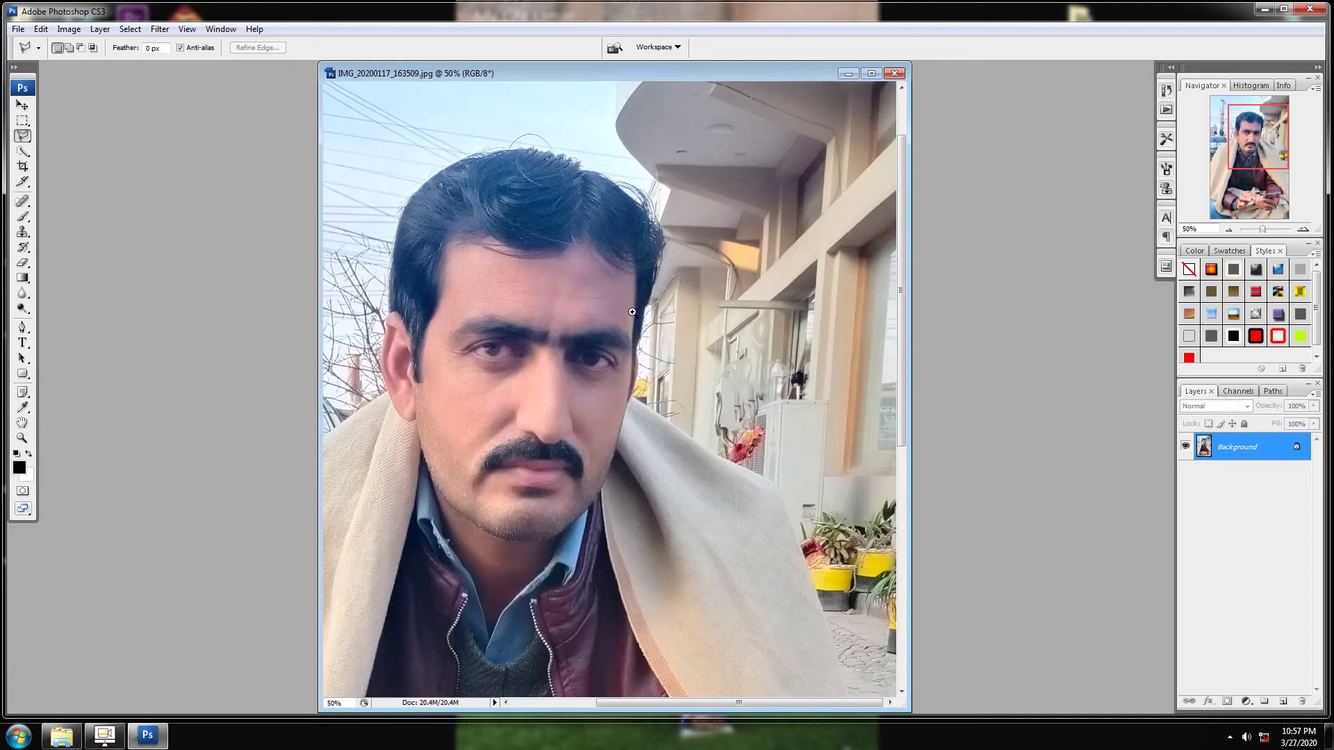
mouse_move(635, 314)
left_mouse_down()
mouse_move(431, 402)
mouse_move(723, 298)
left_mouse_up()
mouse_move(408, 336)
left_mouse_down()
mouse_move(437, 640)
mouse_move(585, 251)
mouse_move(640, 148)
left_mouse_up()
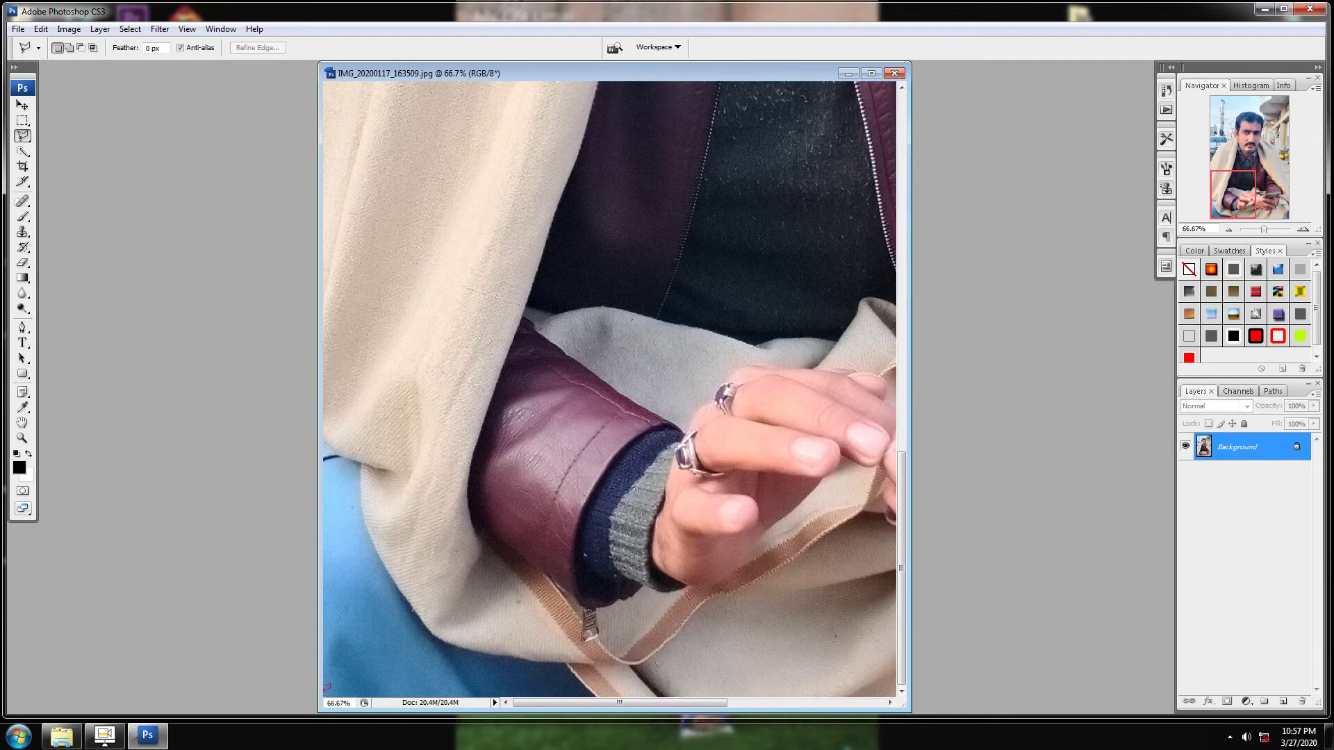
- Place Polygonal Lasso points from the bottom-left up the shawl, past the ear and over the hair
left_click(324, 680)
left_click_drag(326, 253, 327, 694)
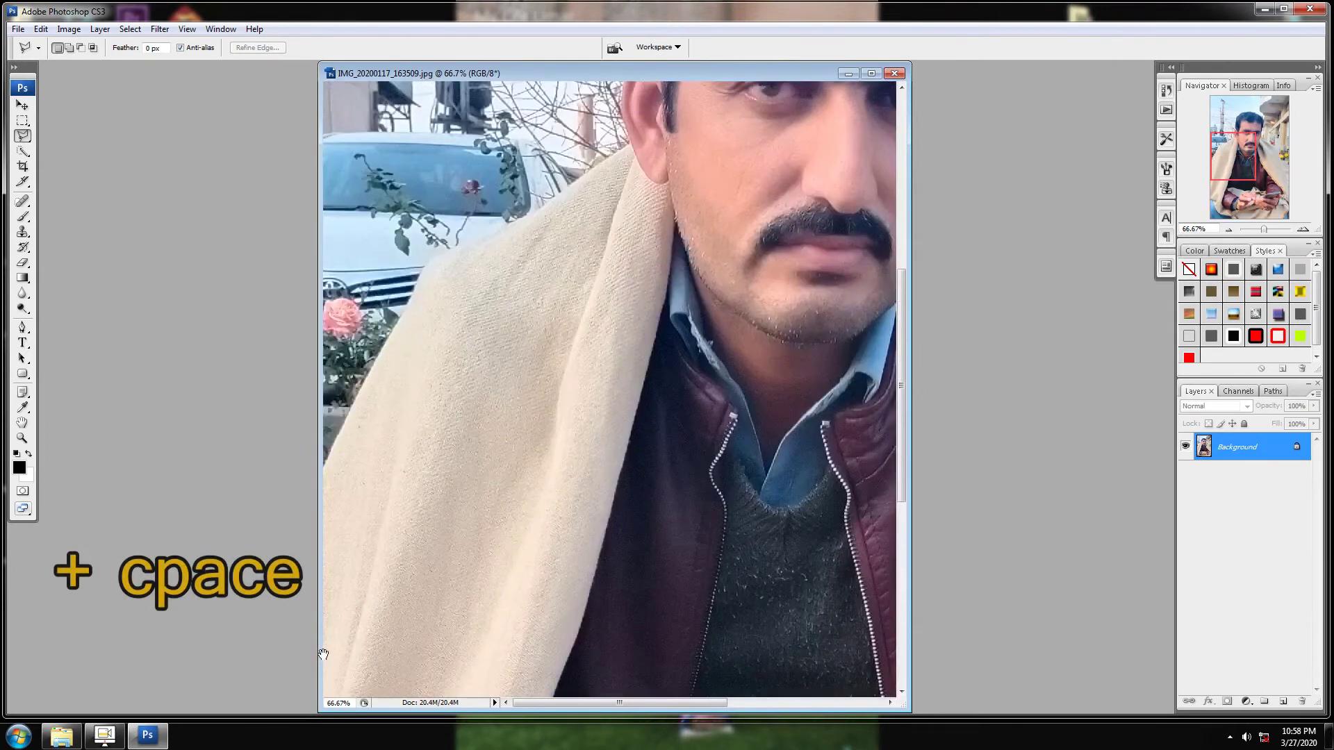
left_click(325, 463)
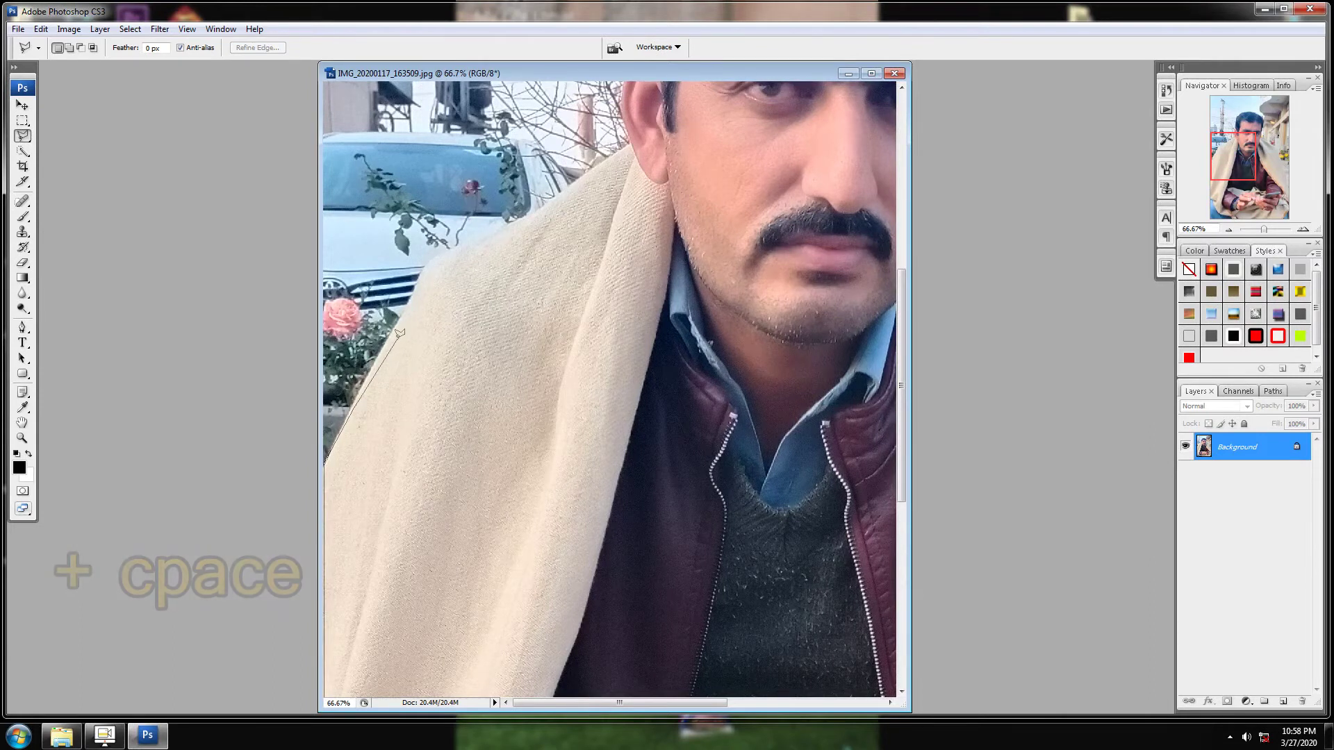
left_click(425, 266)
scroll(478, 235, "up", 5)
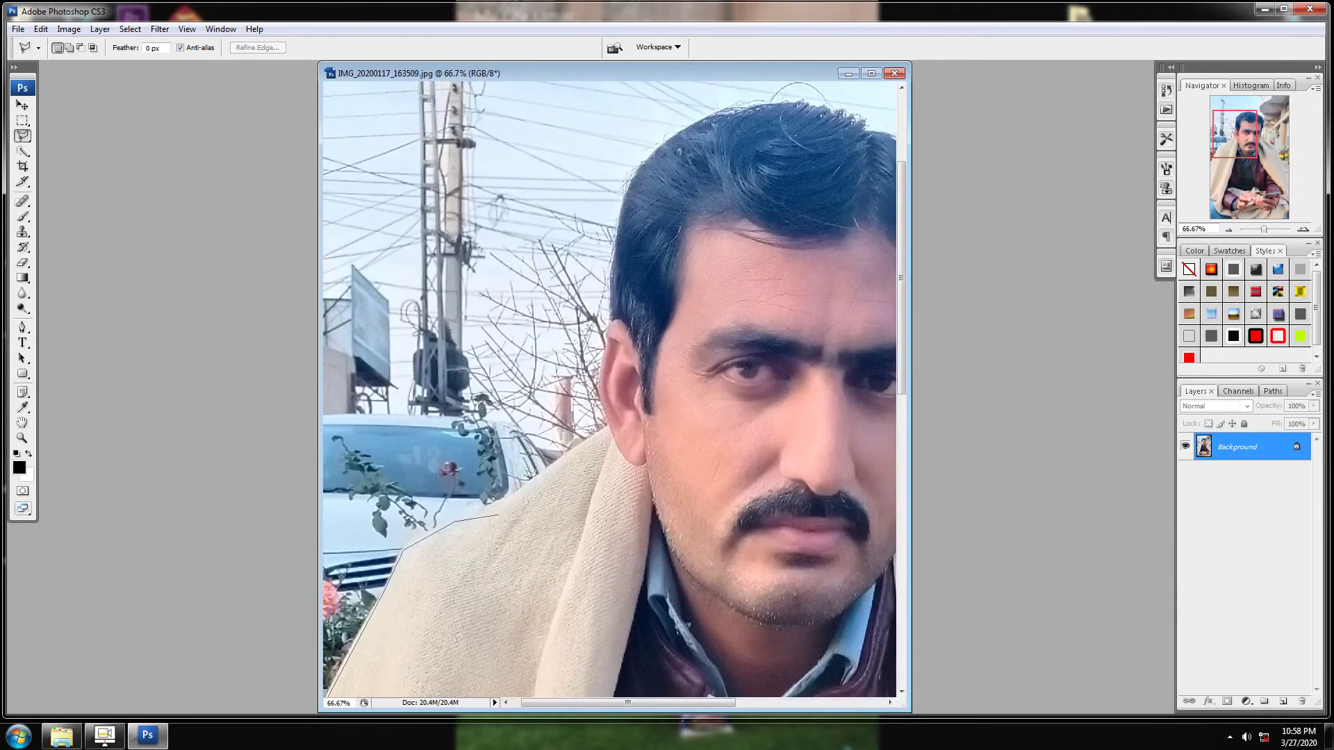
left_click(606, 428)
left_click(623, 192)
left_click(641, 158)
left_click(725, 108)
left_click_drag(776, 97, 512, 314)
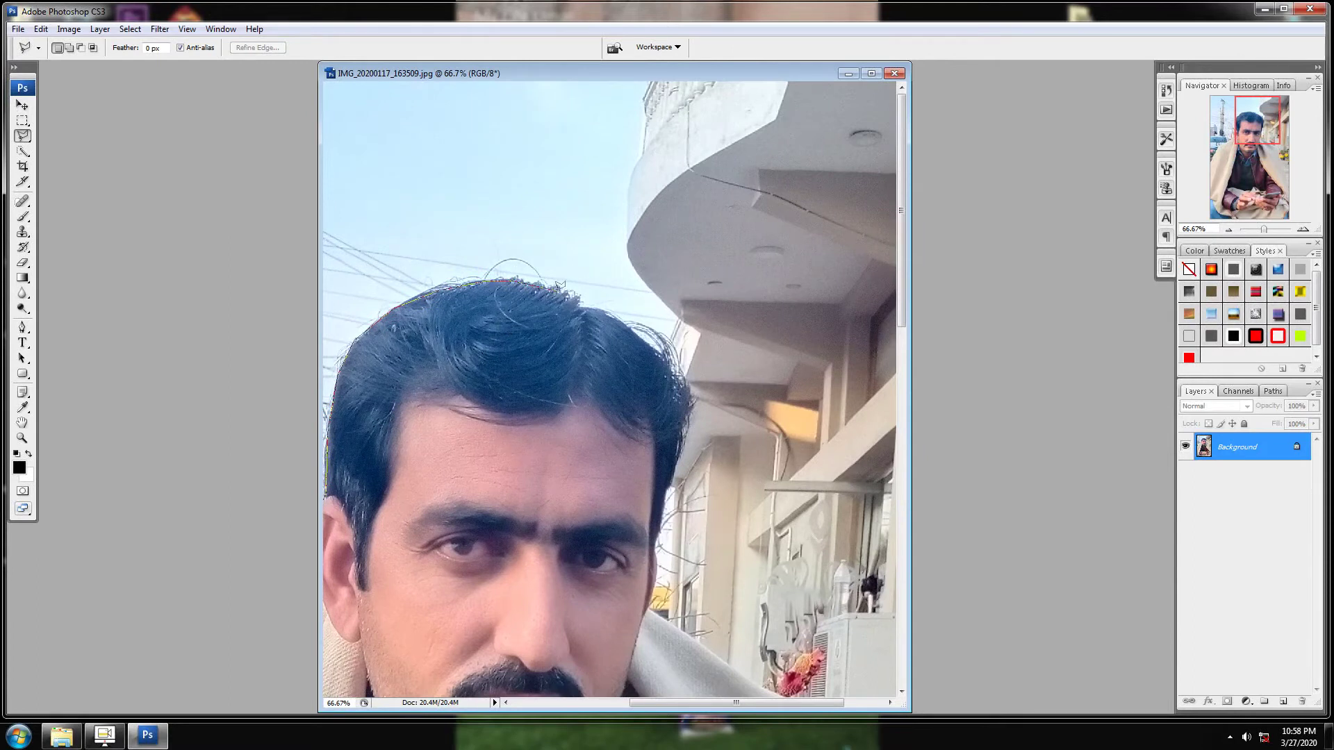
- Continue the outline along the right hairline, down past the hands and phone, and close it at the start point
mouse_move(573, 285)
left_mouse_down()
mouse_move(657, 341)
mouse_move(688, 416)
mouse_move(657, 533)
mouse_move(657, 612)
mouse_move(575, 336)
mouse_move(573, 360)
mouse_move(756, 477)
mouse_move(827, 650)
left_mouse_up()
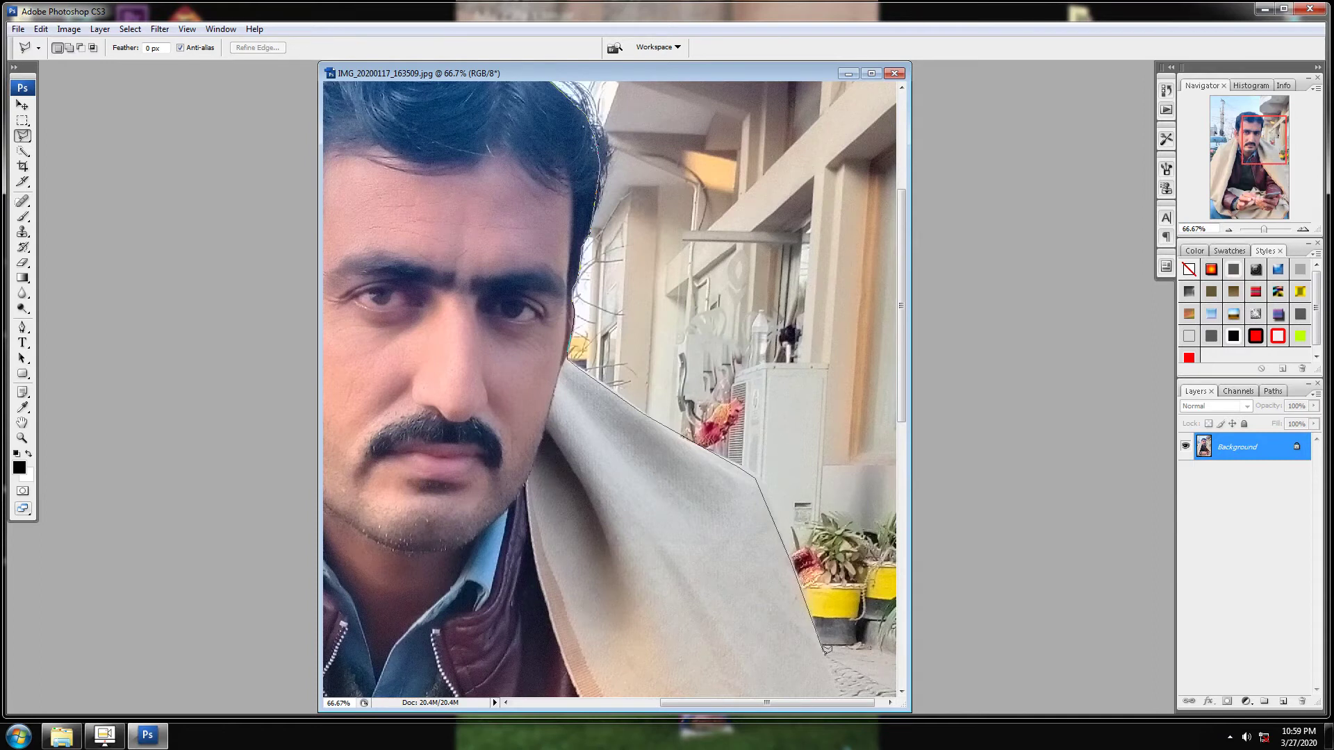
scroll(825, 650, "down", 3)
scroll(825, 650, "down", 3)
left_click_drag(821, 221, 877, 424)
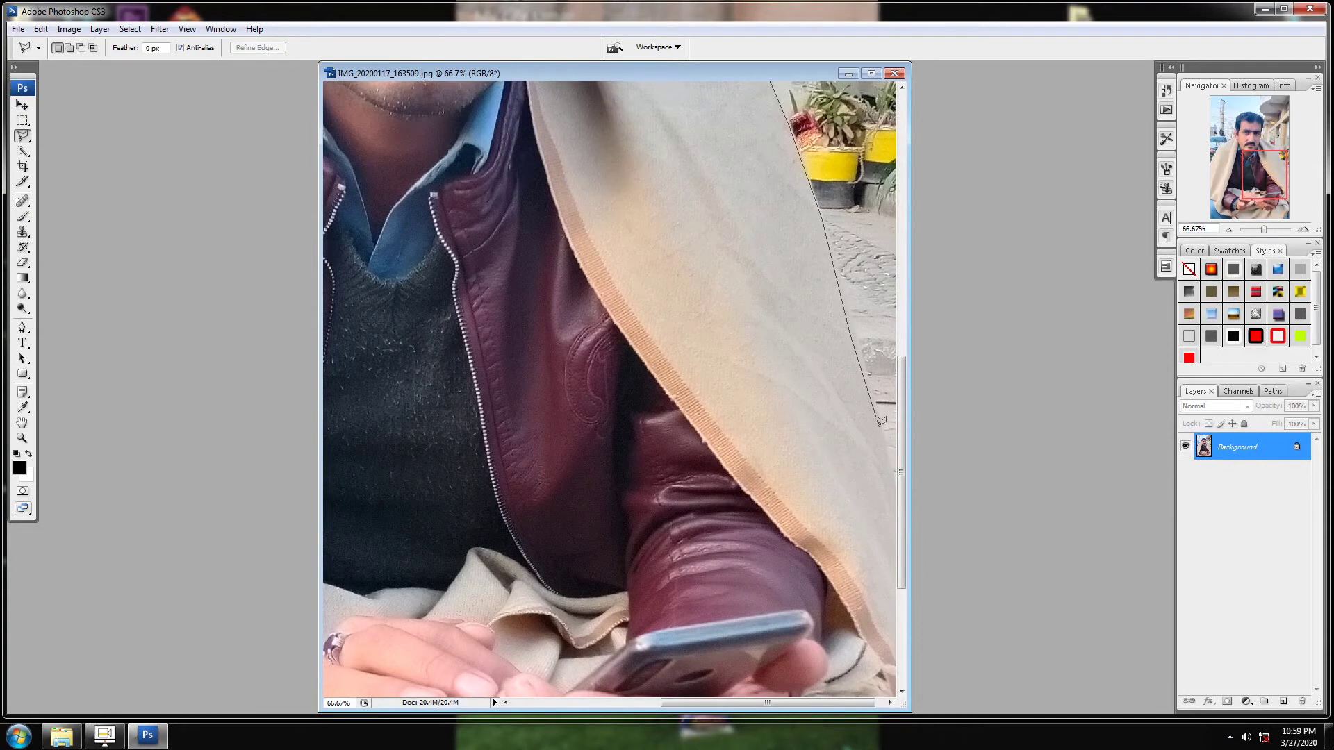
scroll(880, 420, "down", 3)
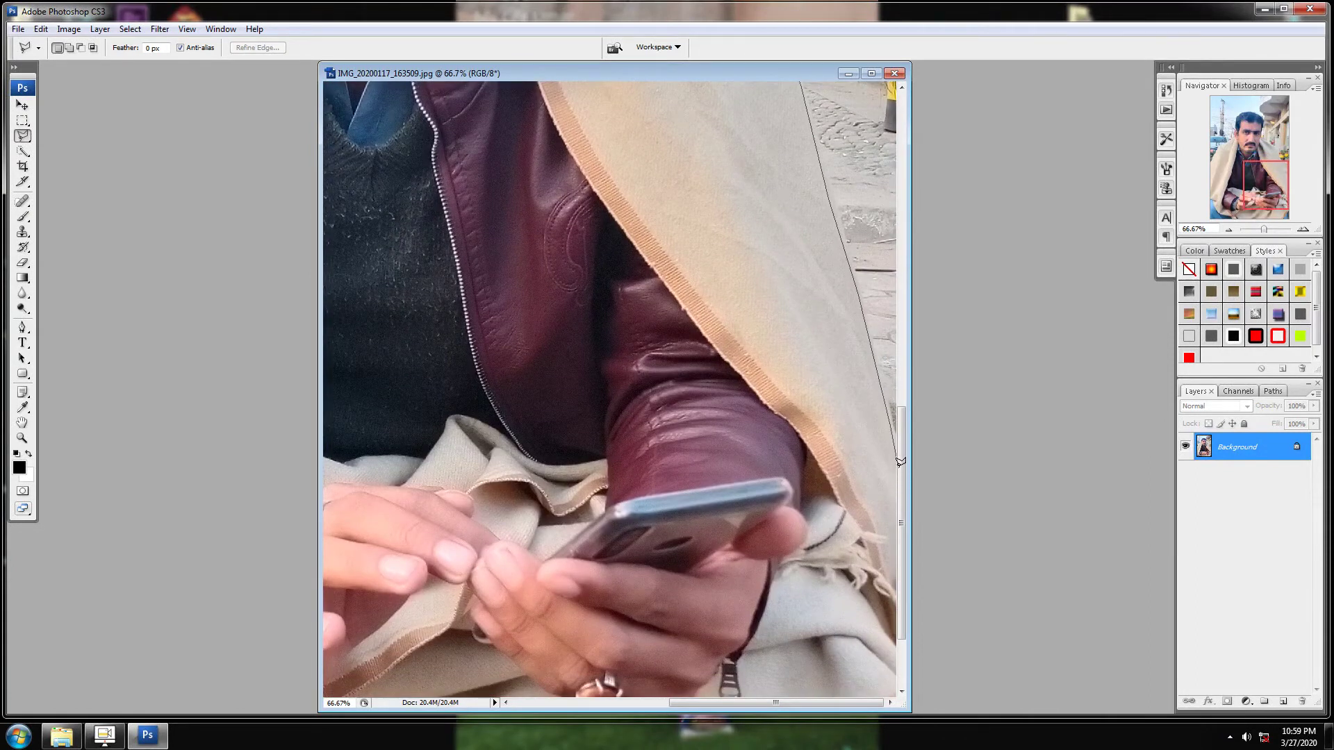
scroll(900, 462, "down", 1)
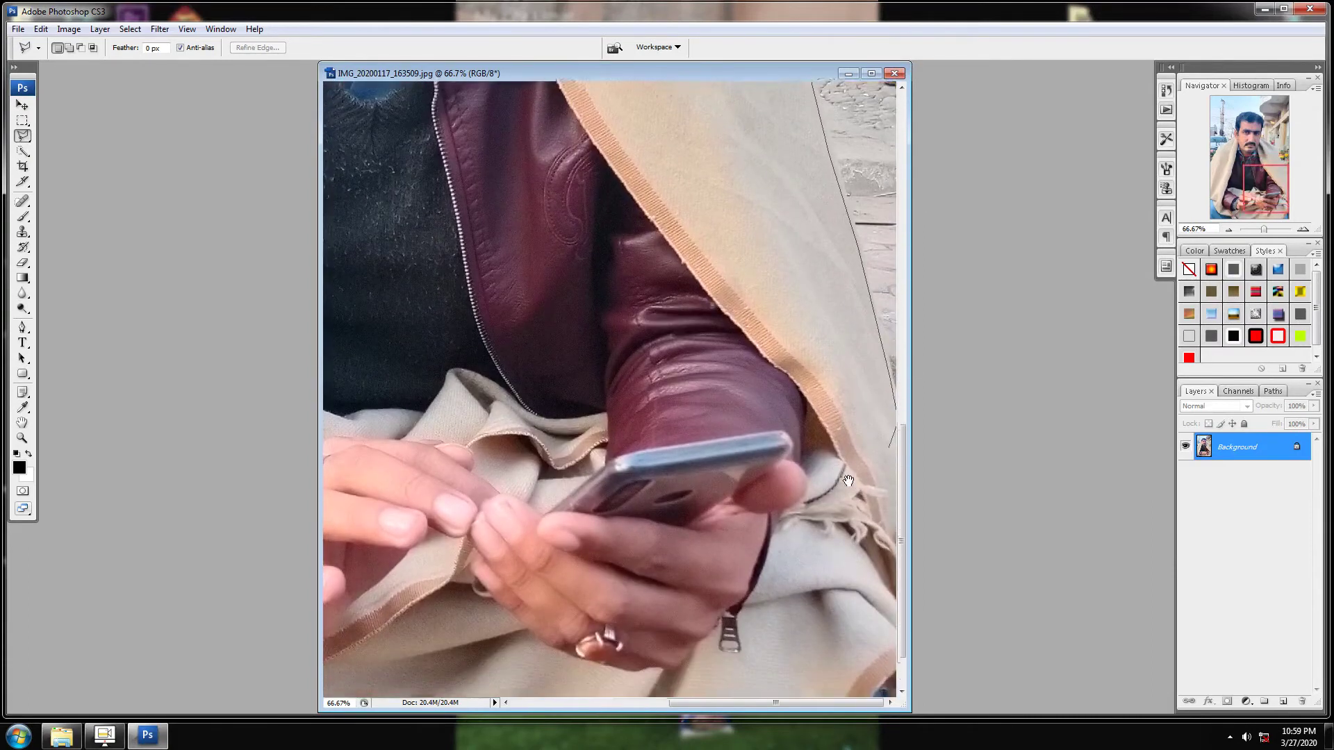
left_click_drag(848, 480, 853, 382)
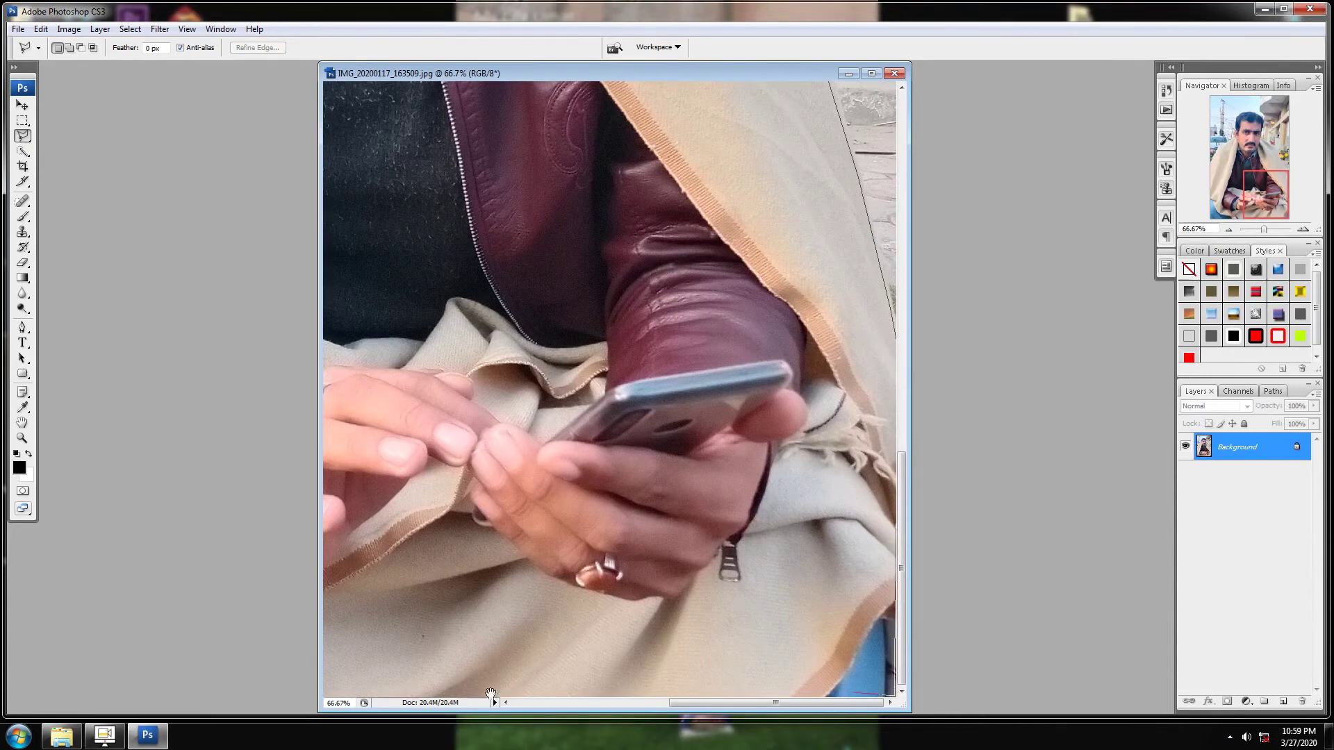
left_click_drag(458, 671, 967, 661)
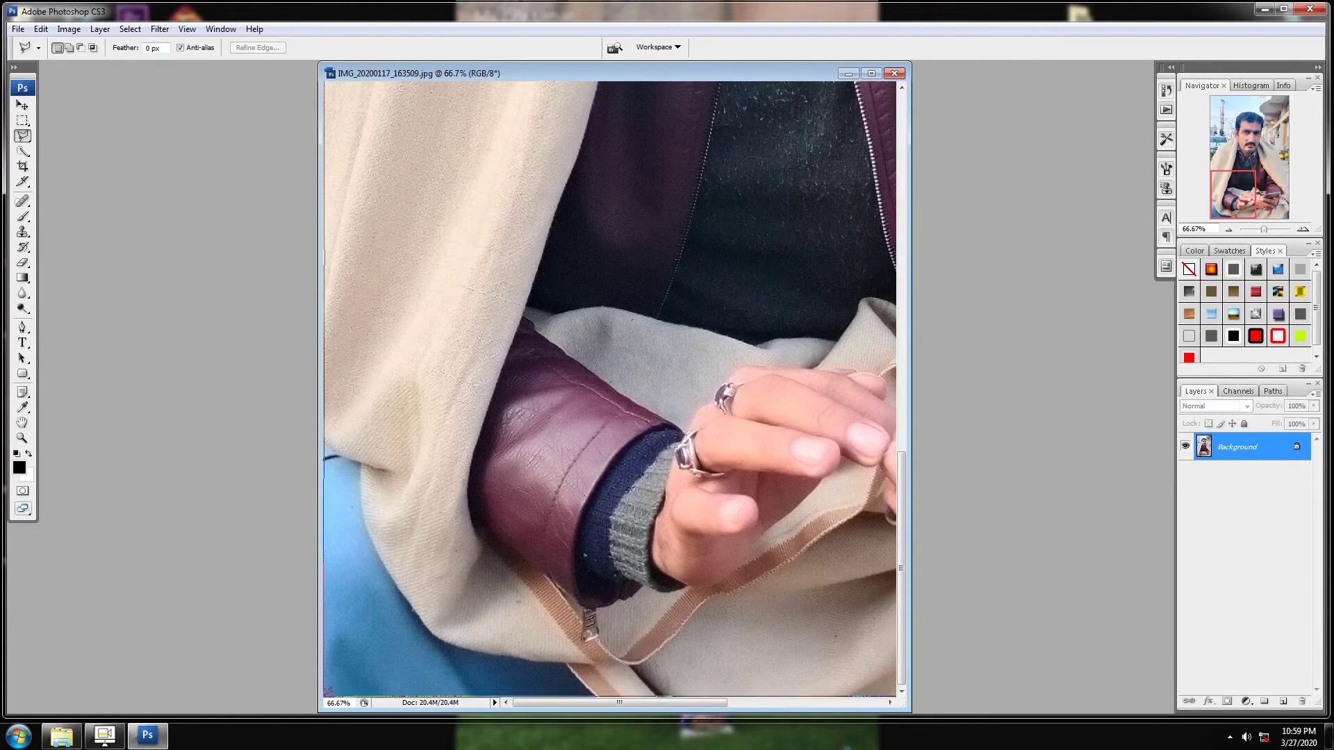
left_click(325, 689)
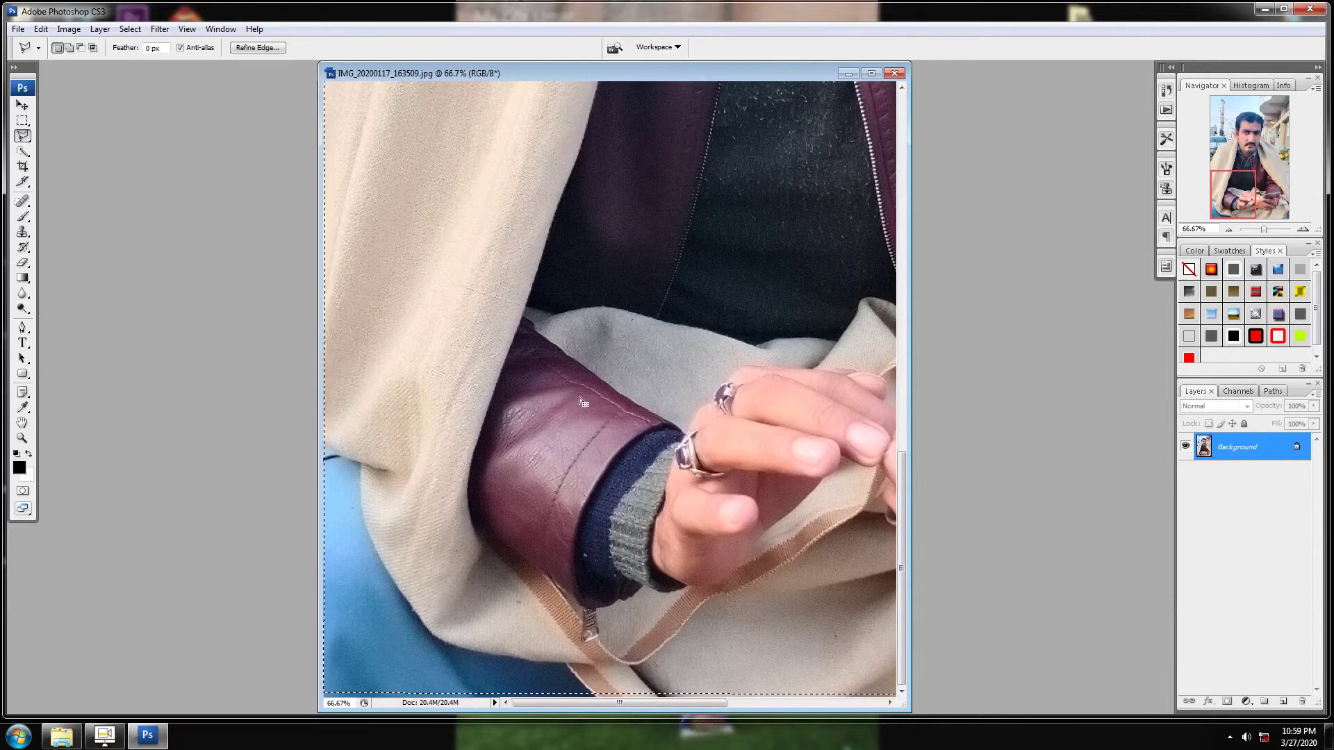
- Zoom out to 25% so the whole portrait fits, then copy the selected man with Ctrl+C
key("alt")
left_click(687, 450, "ctrl+alt")
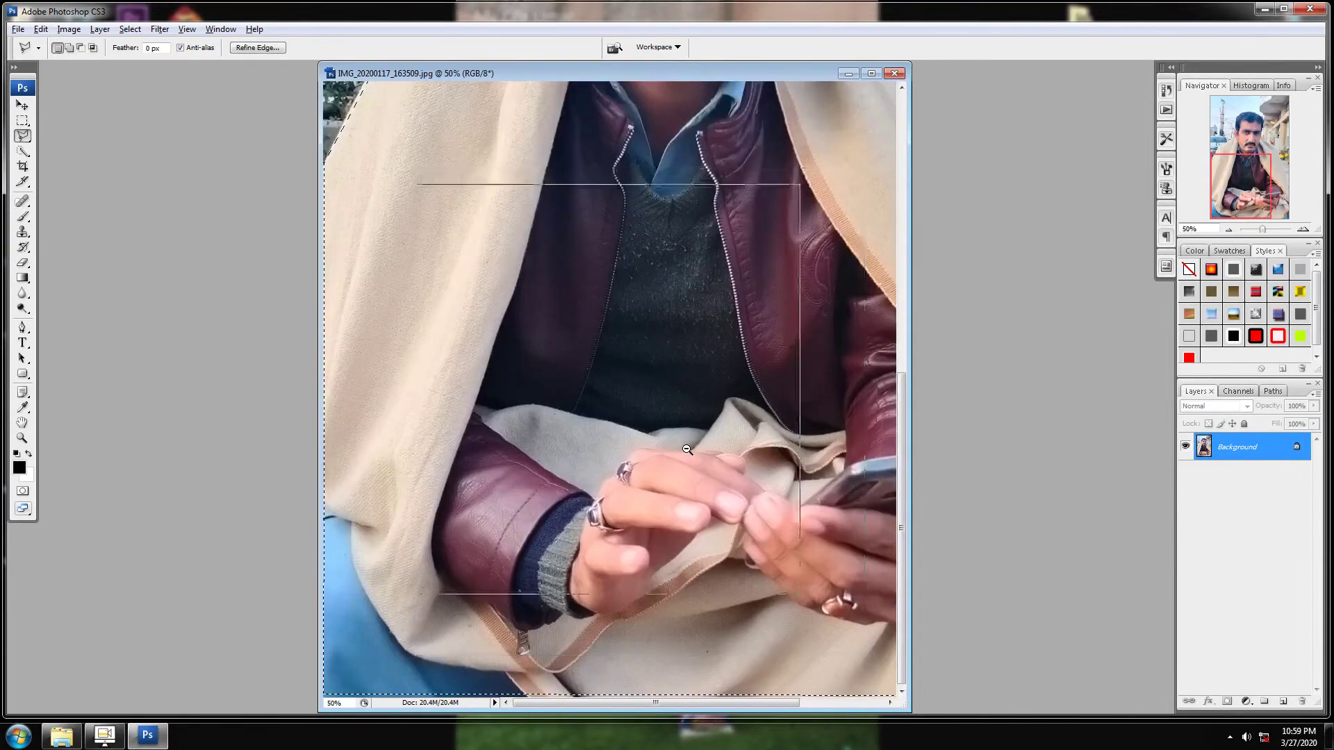
left_click(686, 450, "ctrl+alt")
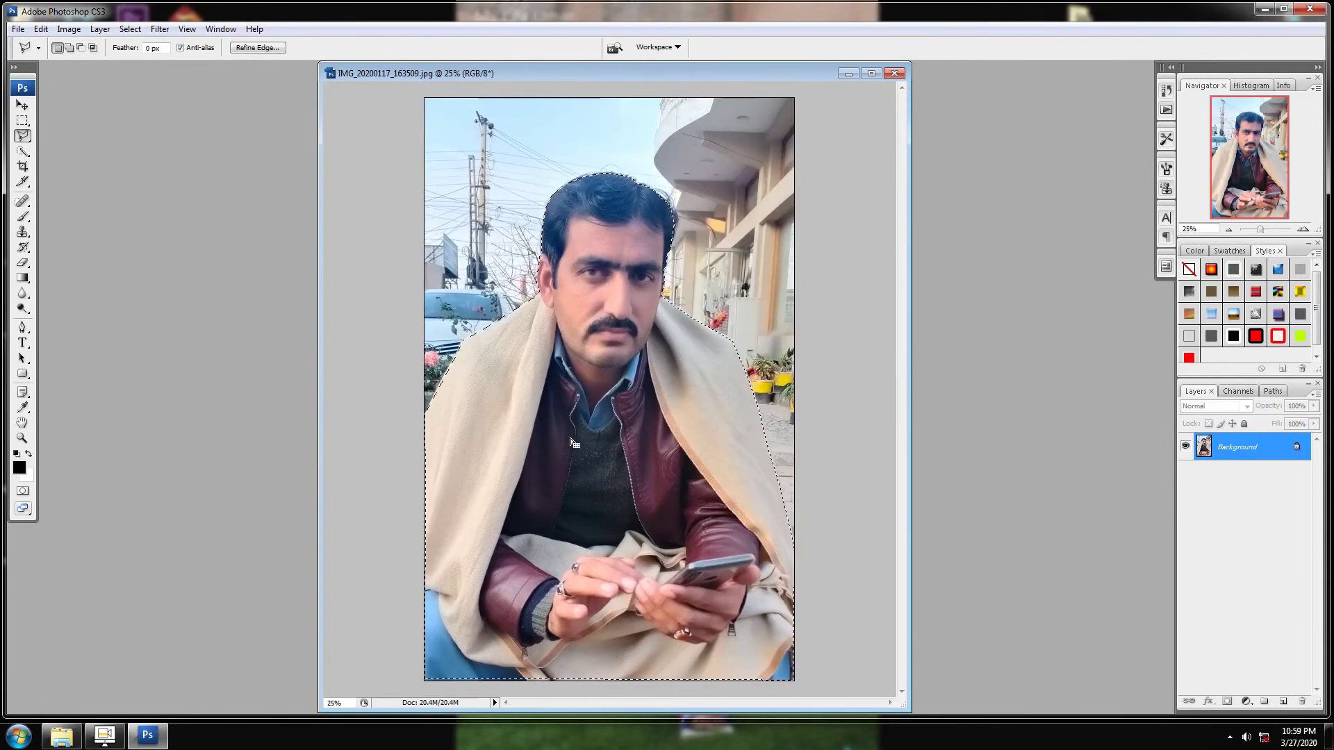
key("ctrl+c")
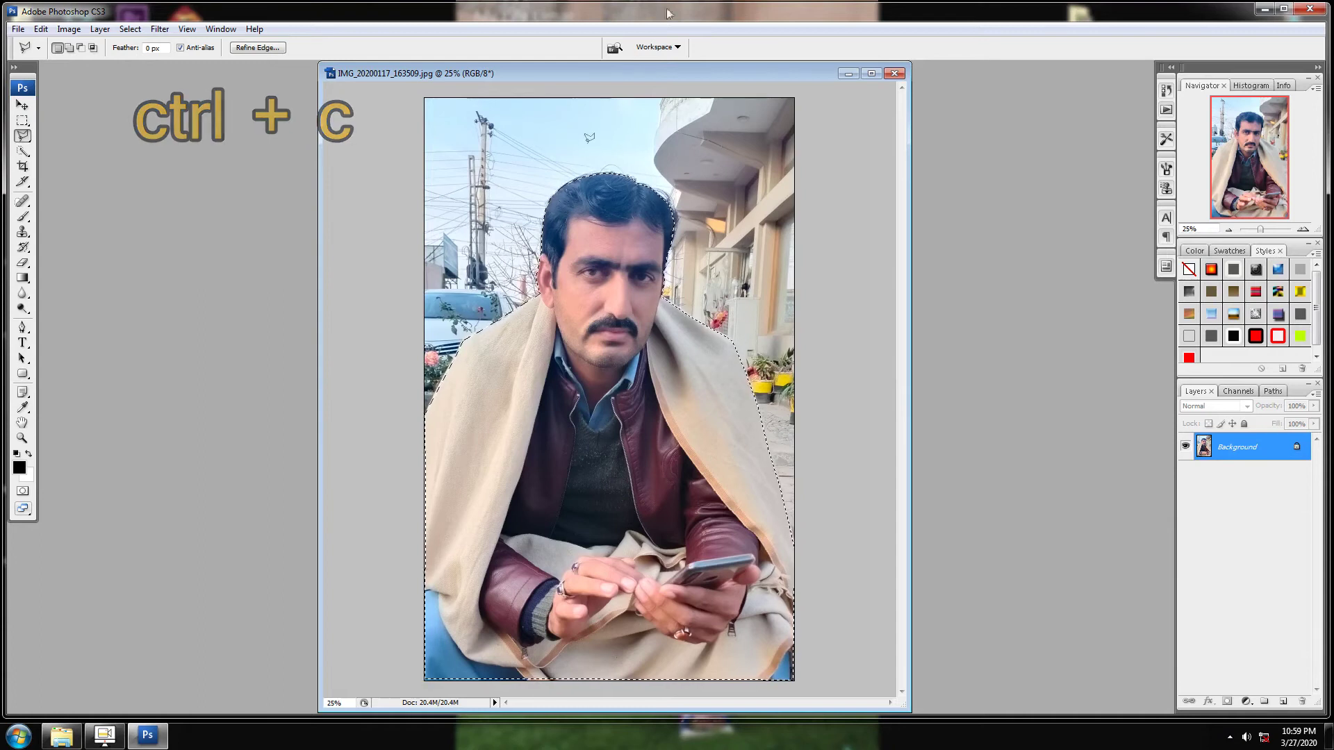
left_click_drag(616, 69, 643, 73)
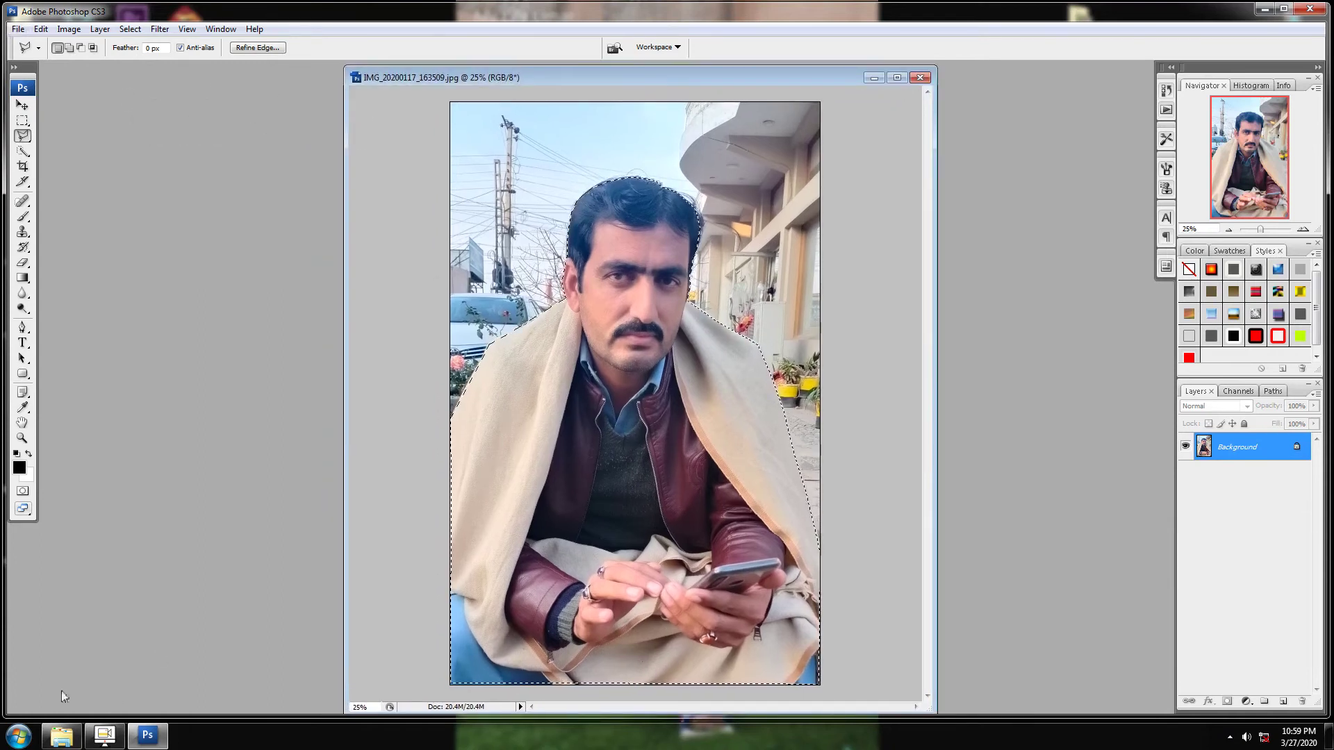
- Open Lighthouse.jpg from the pic folder over the portrait and paste the copied man into it
left_click(18, 28)
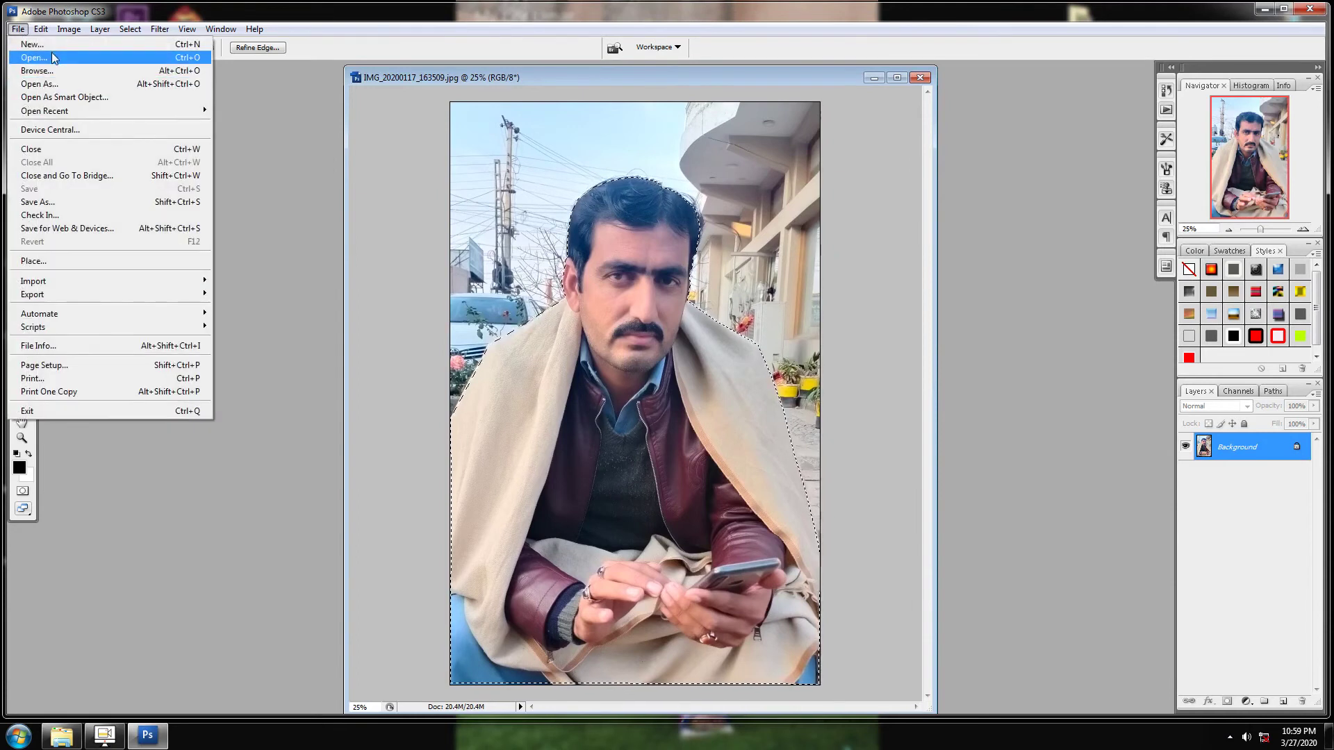
left_click(42, 57)
left_click(667, 208)
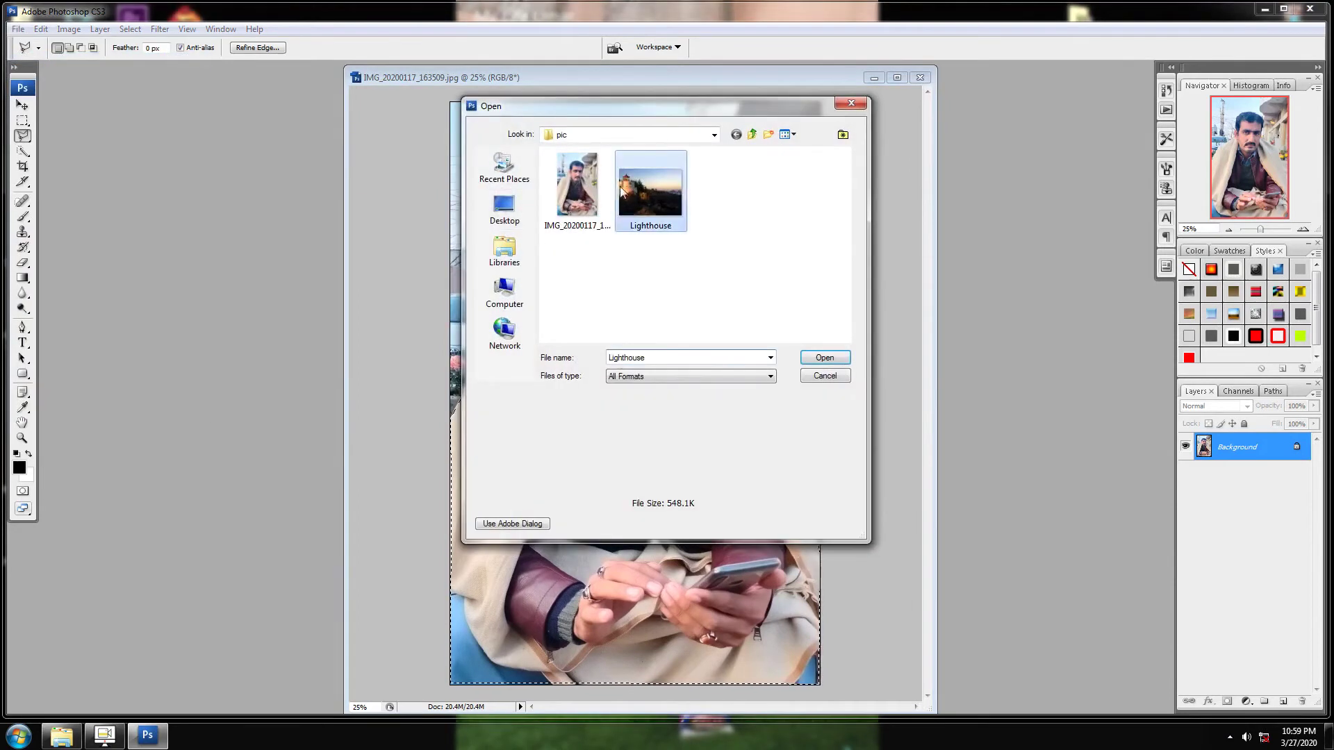
double_click(651, 207)
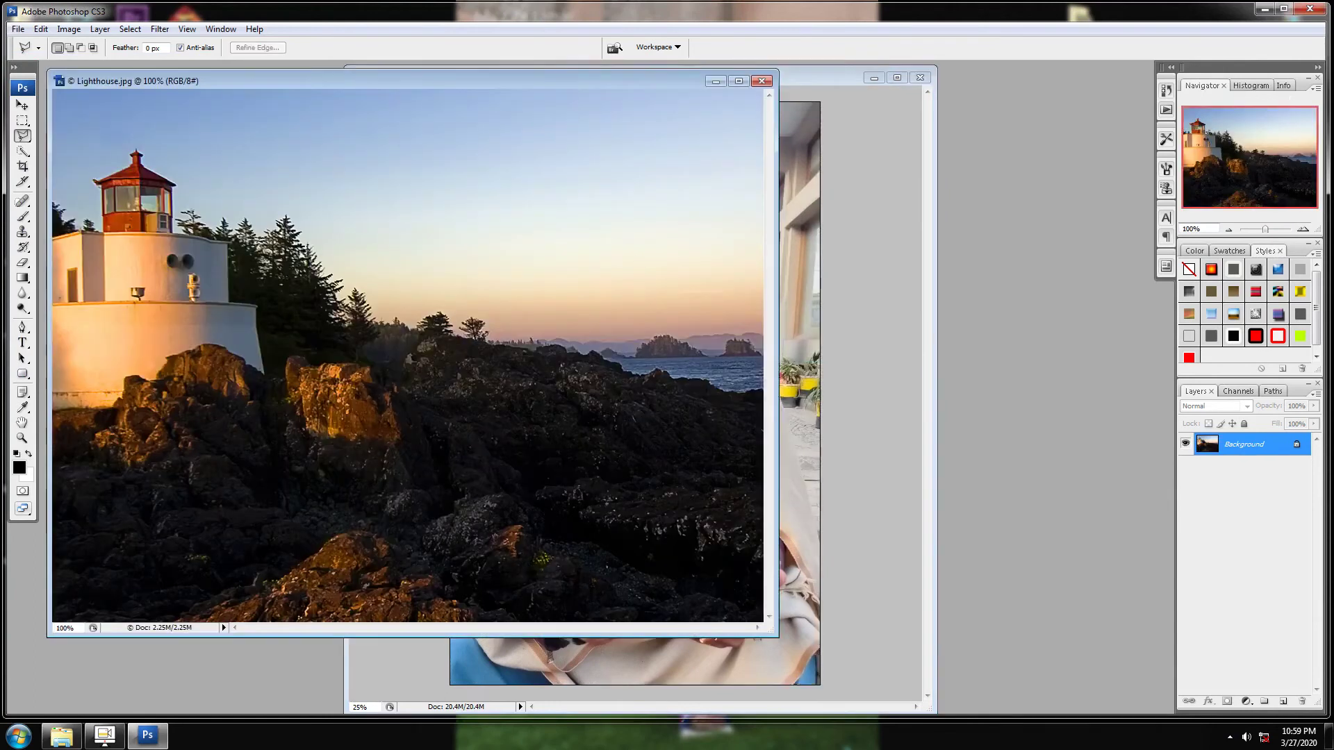
left_click_drag(378, 77, 509, 93)
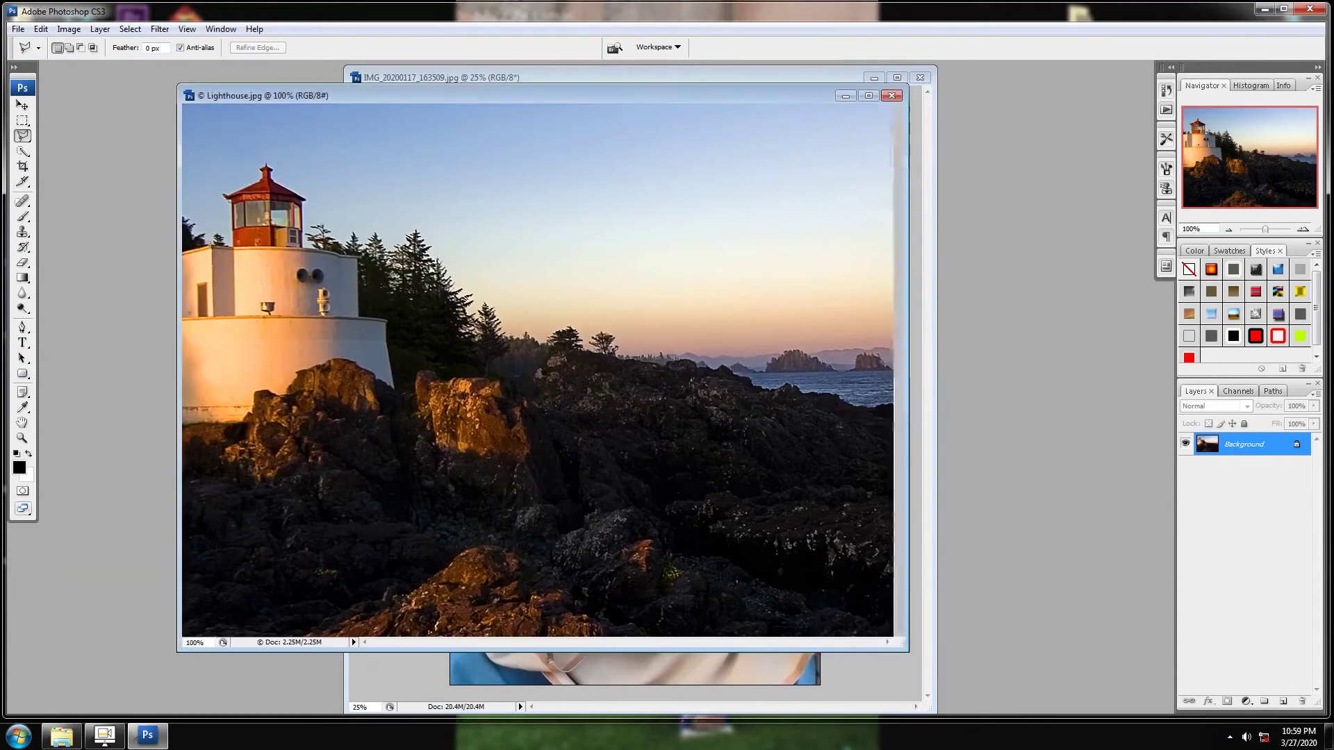
key("ctrl+v")
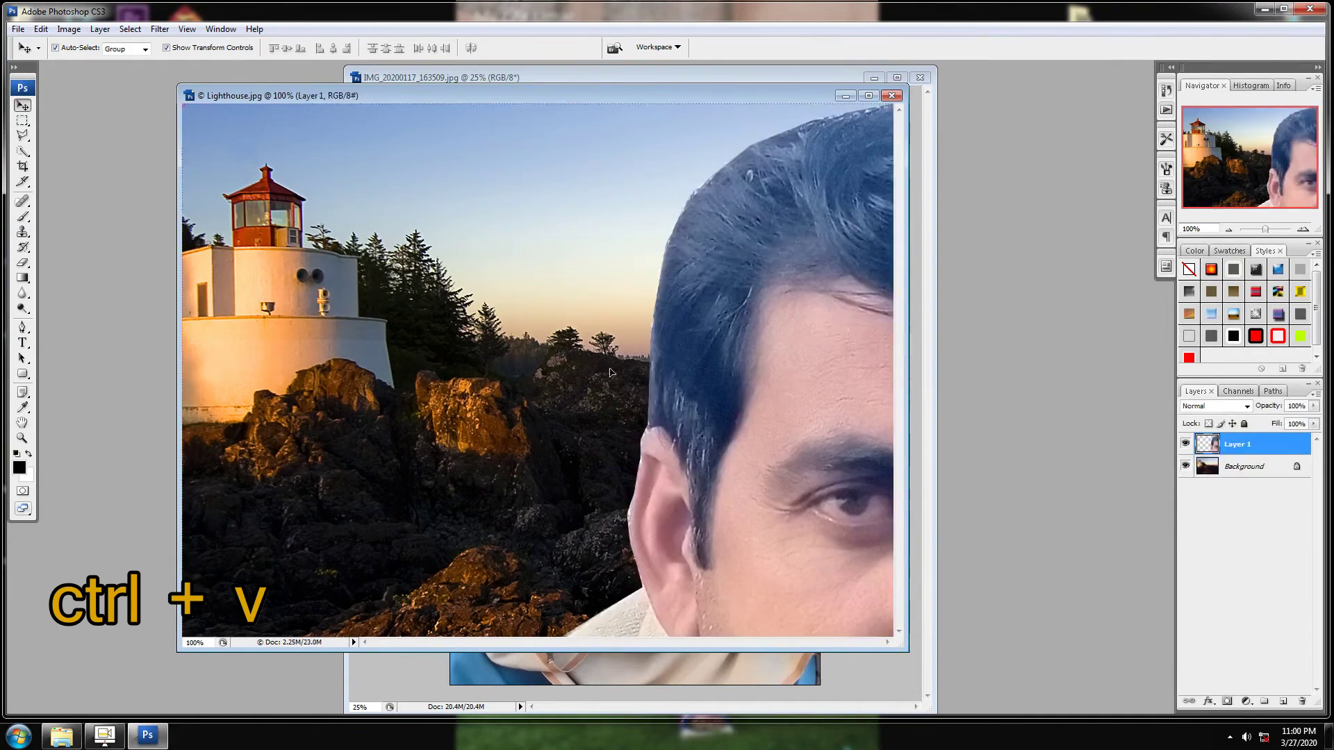
- Enlarge the Lighthouse window, zoom out to 25%, and move Layer 1 so the man's face is centred
left_click_drag(903, 651, 971, 694)
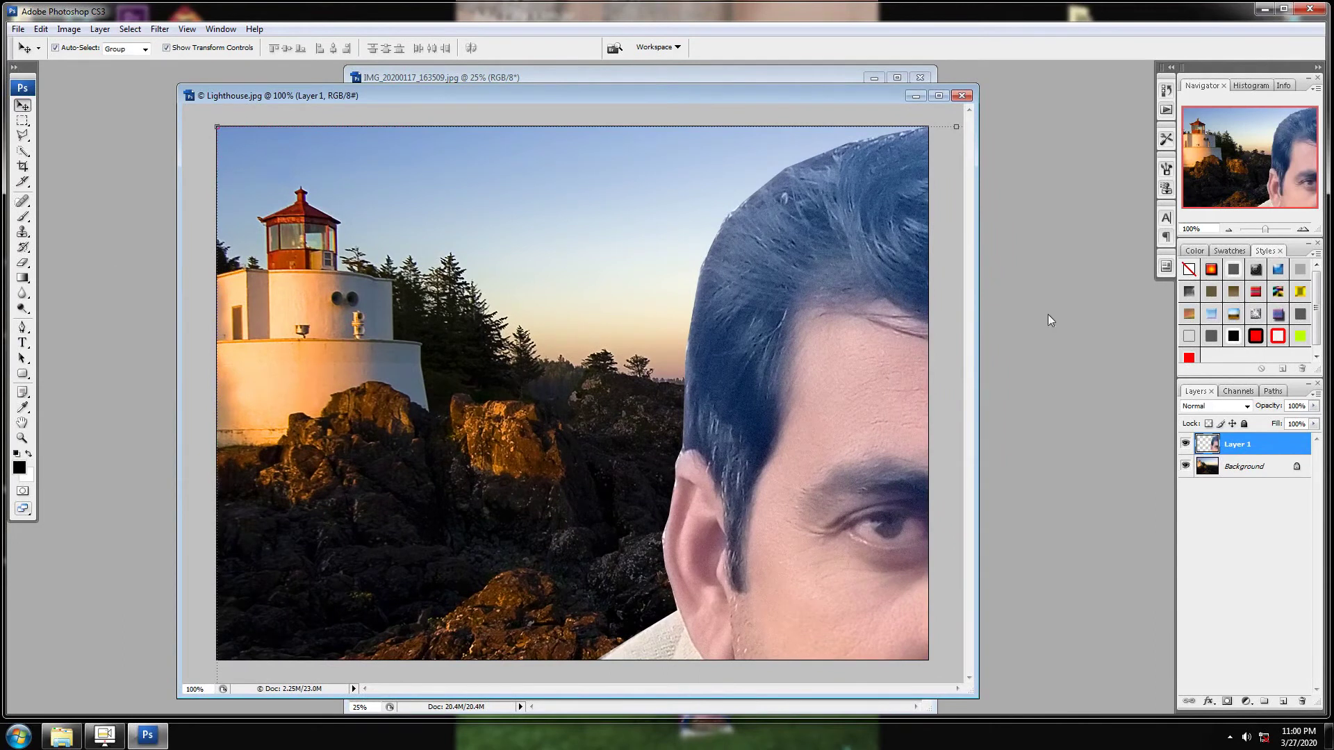
left_click(1229, 230)
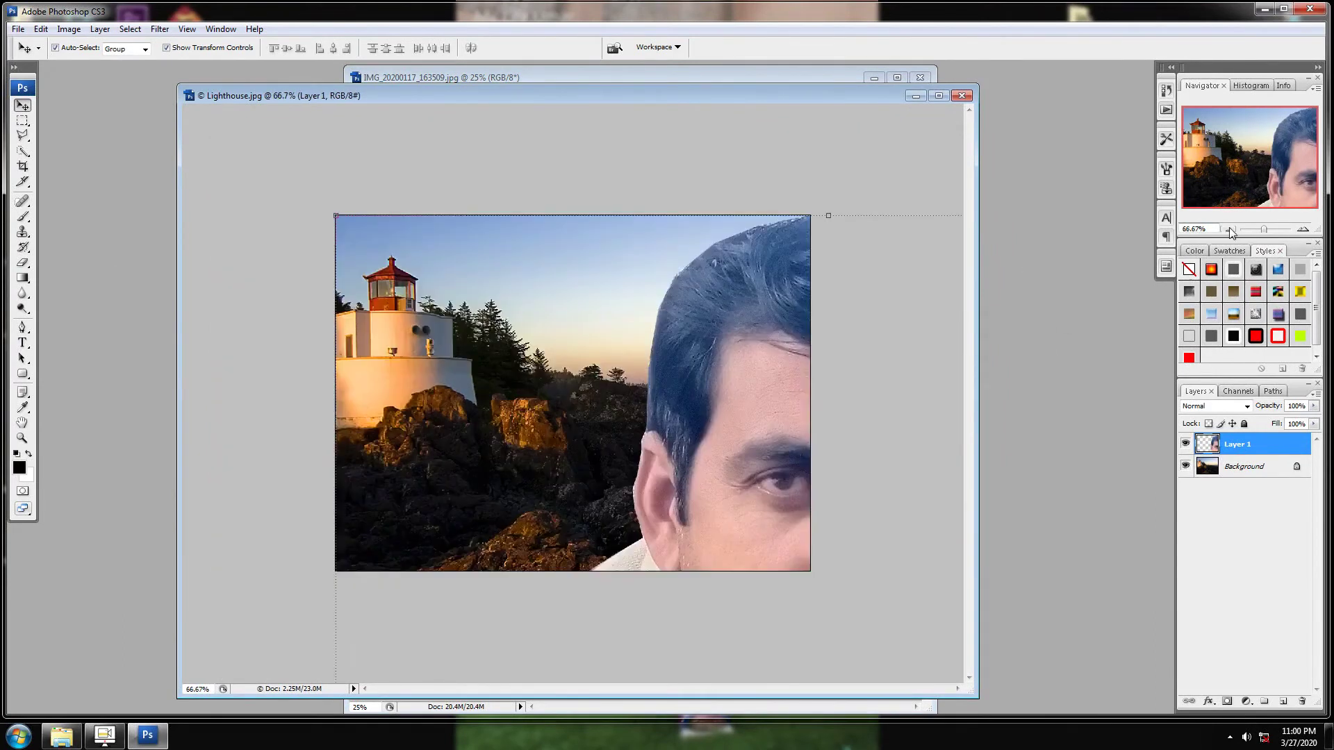
left_click(1229, 231)
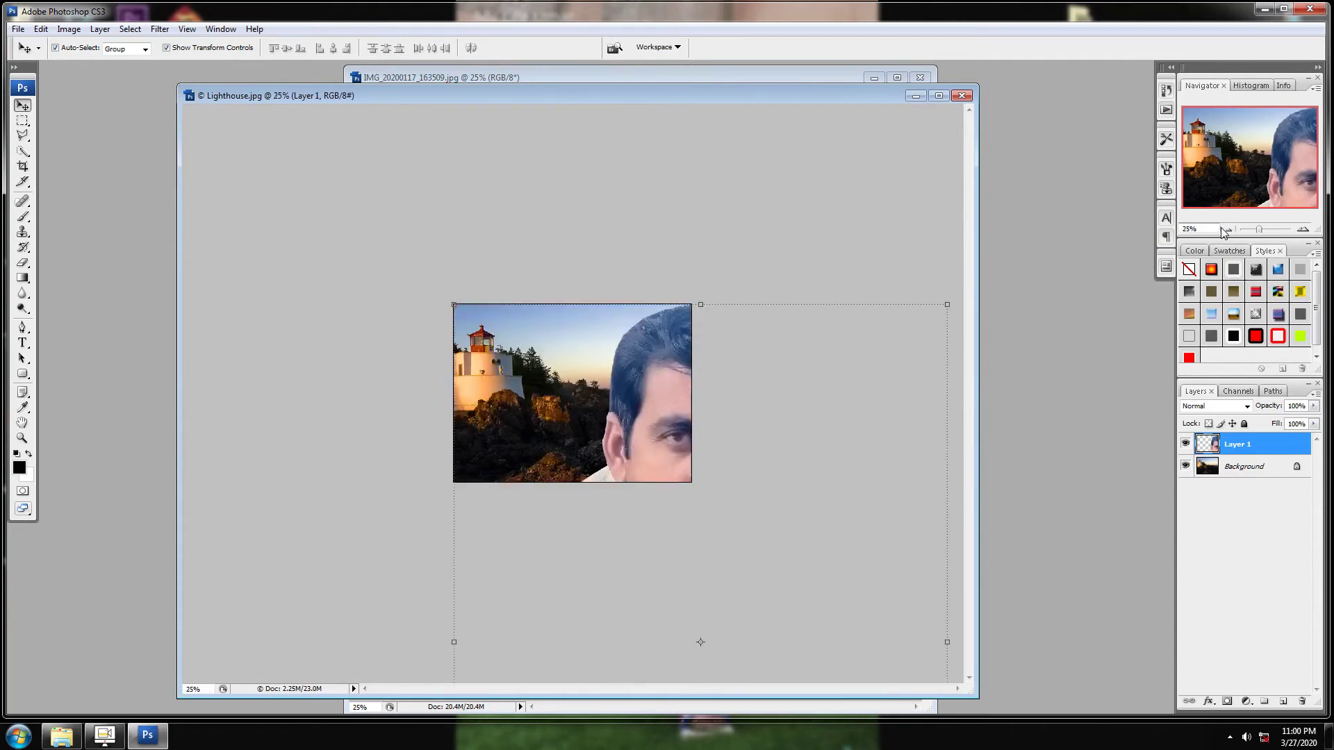
left_click(1230, 231)
mouse_move(609, 390)
left_mouse_down()
mouse_move(522, 364)
mouse_move(602, 365)
left_mouse_up()
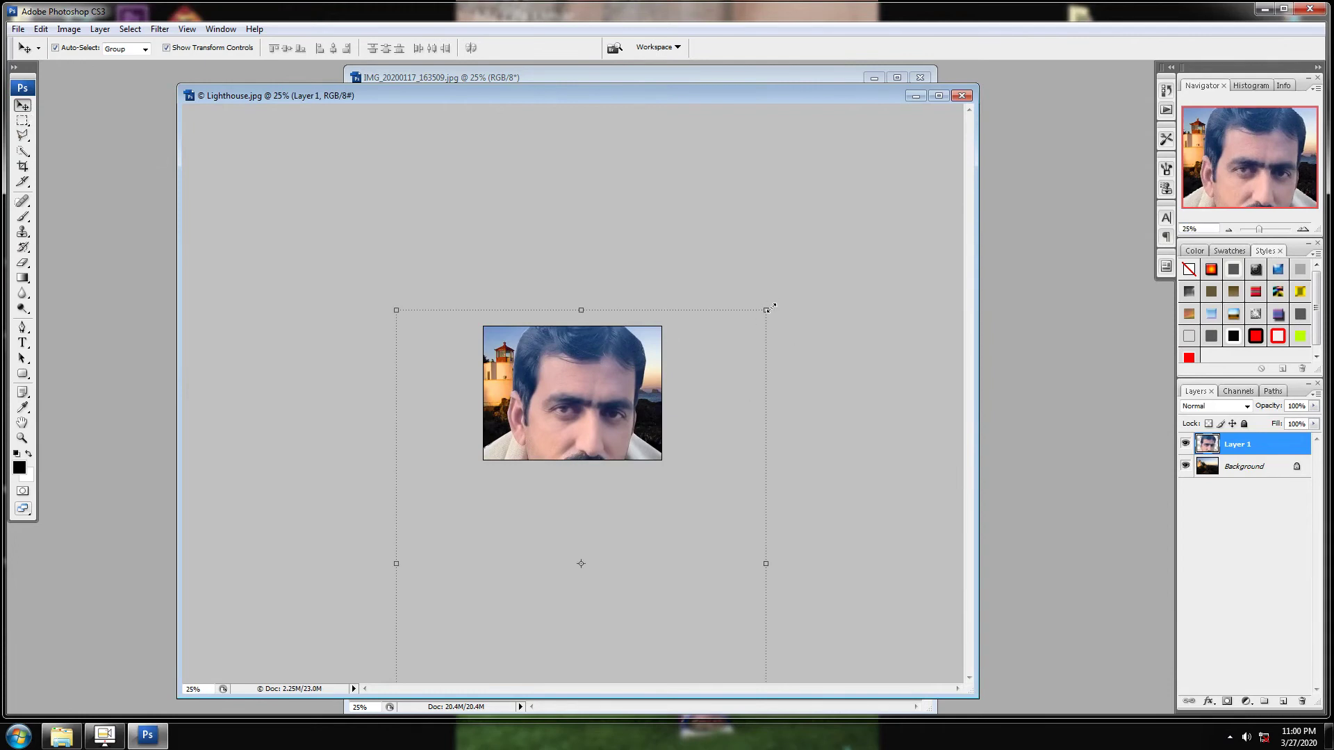
- Free-transform Layer 1 down to 26.5% and position the man at the left of the scene
mouse_move(768, 306)
left_mouse_down()
mouse_move(720, 352)
mouse_move(569, 574)
mouse_move(602, 375)
left_mouse_up()
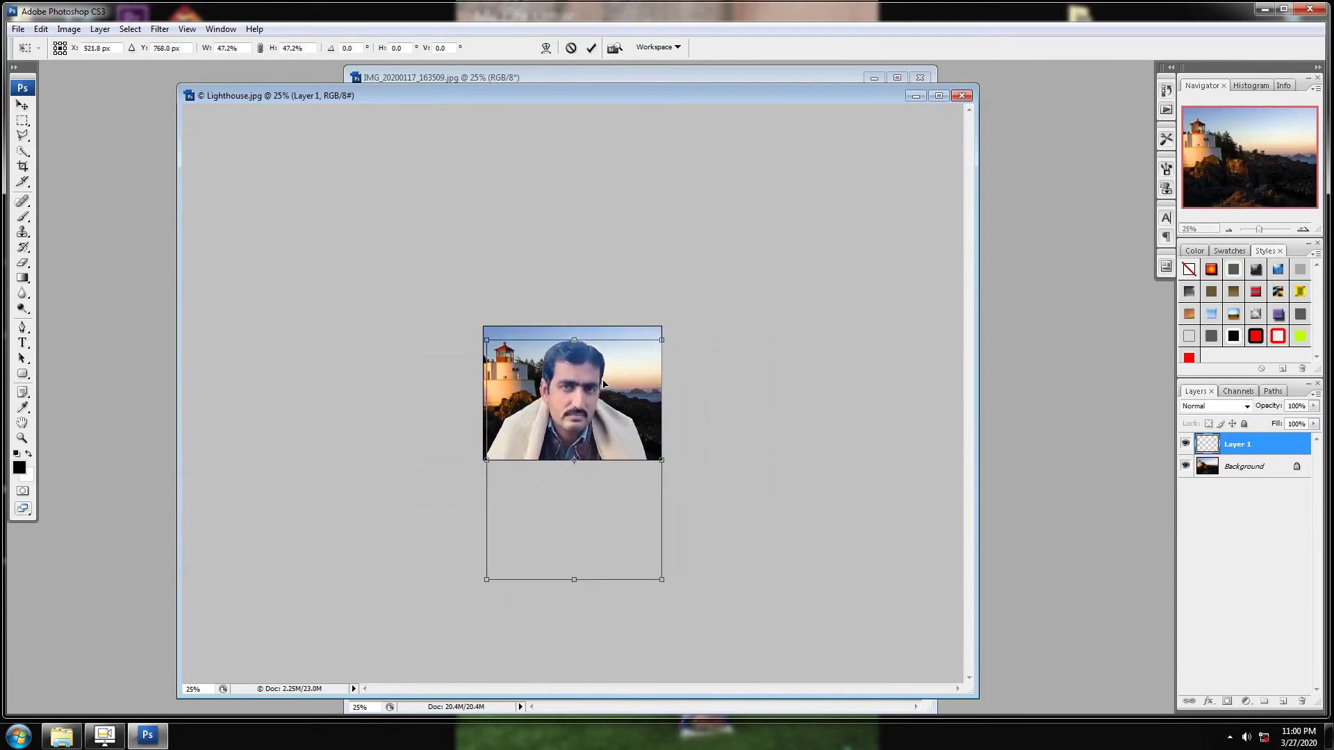
left_click_drag(664, 338, 619, 389)
mouse_move(534, 452)
left_mouse_down()
mouse_move(584, 389)
mouse_move(539, 396)
left_mouse_up()
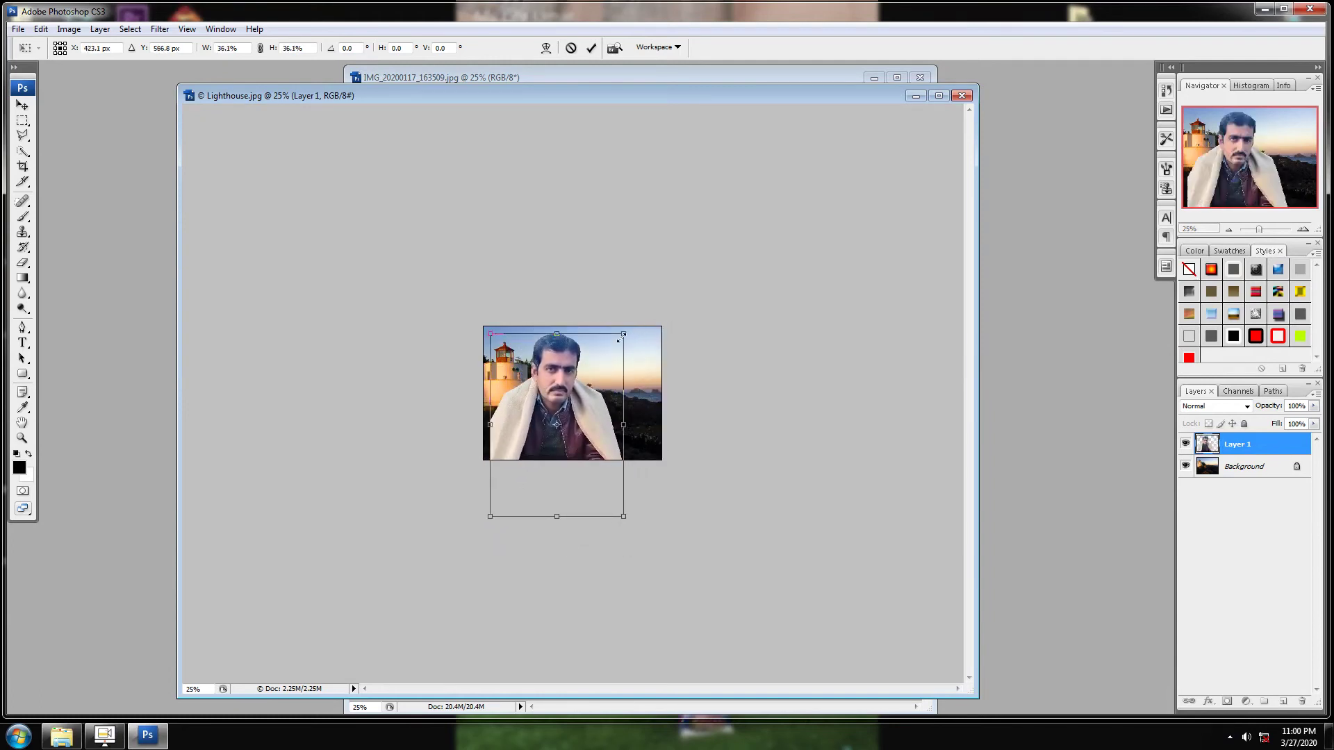
left_click_drag(623, 334, 610, 352)
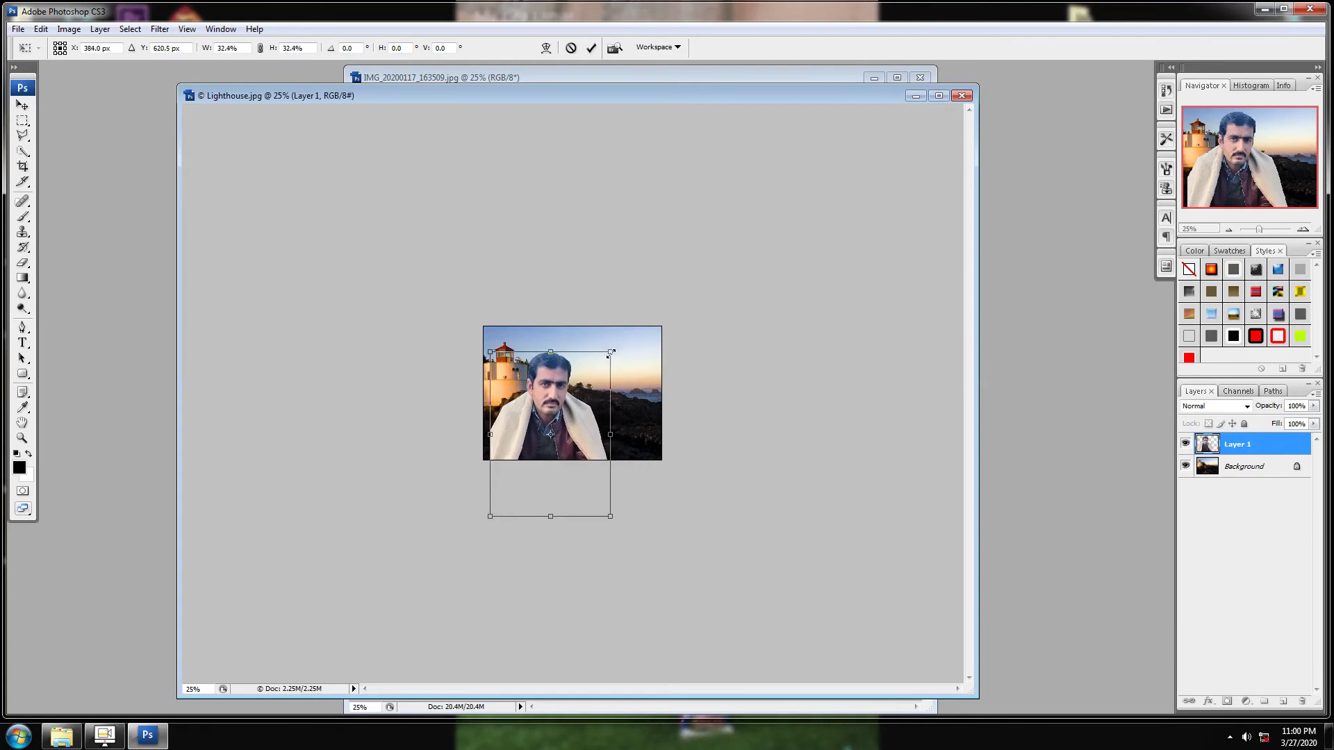
left_click_drag(543, 421, 539, 395)
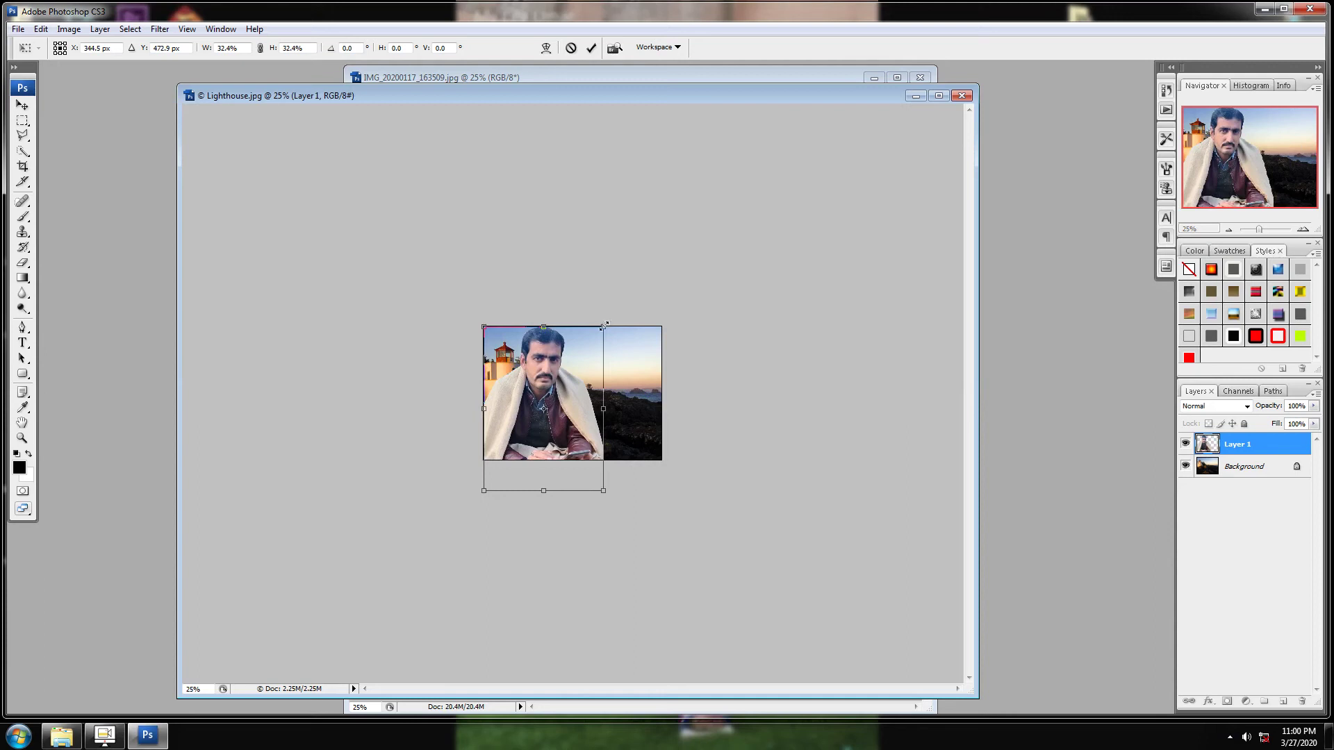
left_click_drag(604, 326, 584, 353)
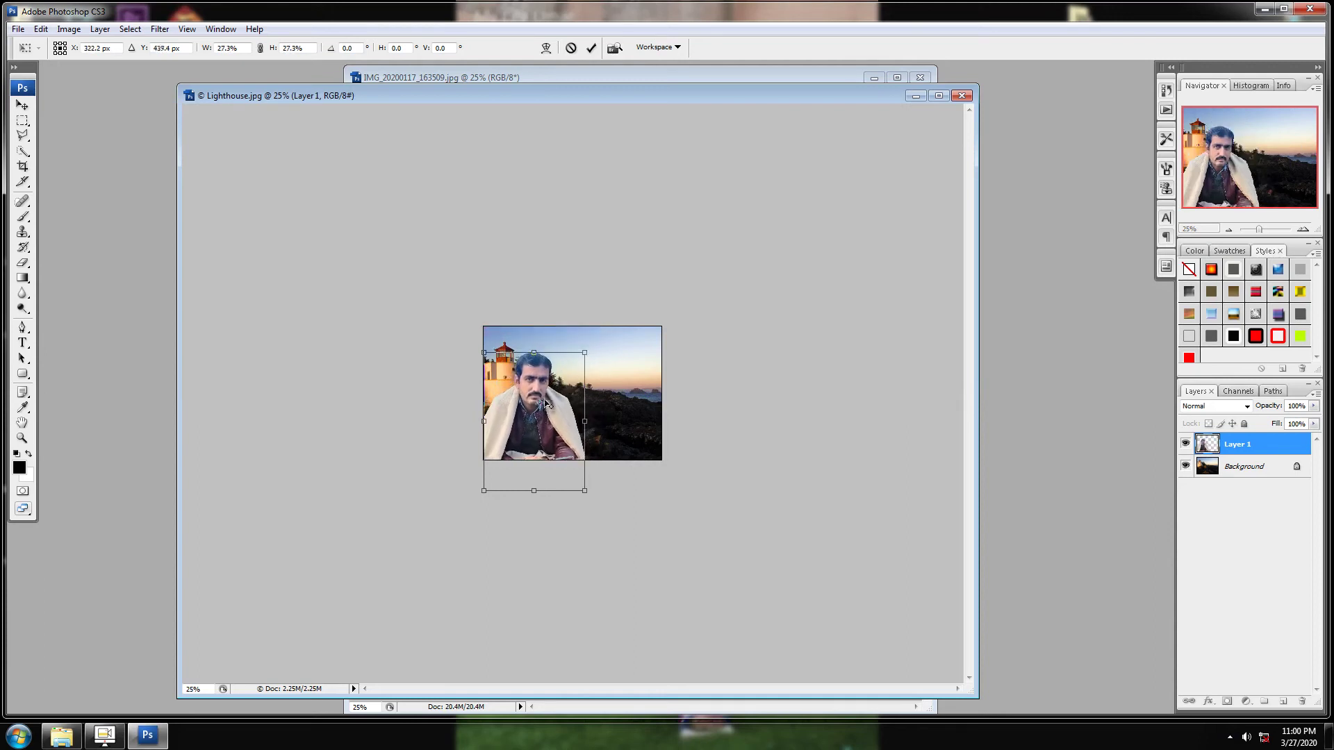
left_click_drag(545, 449, 567, 389)
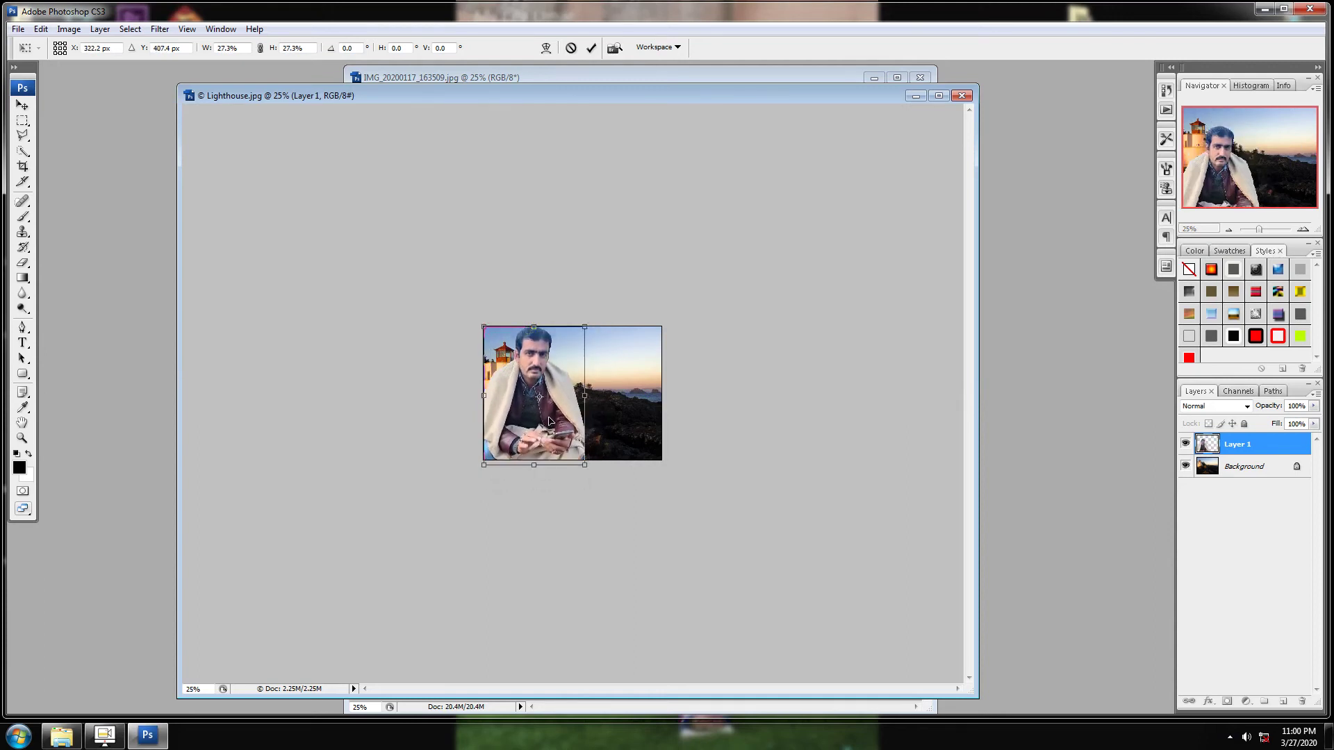
left_click_drag(585, 331, 582, 329)
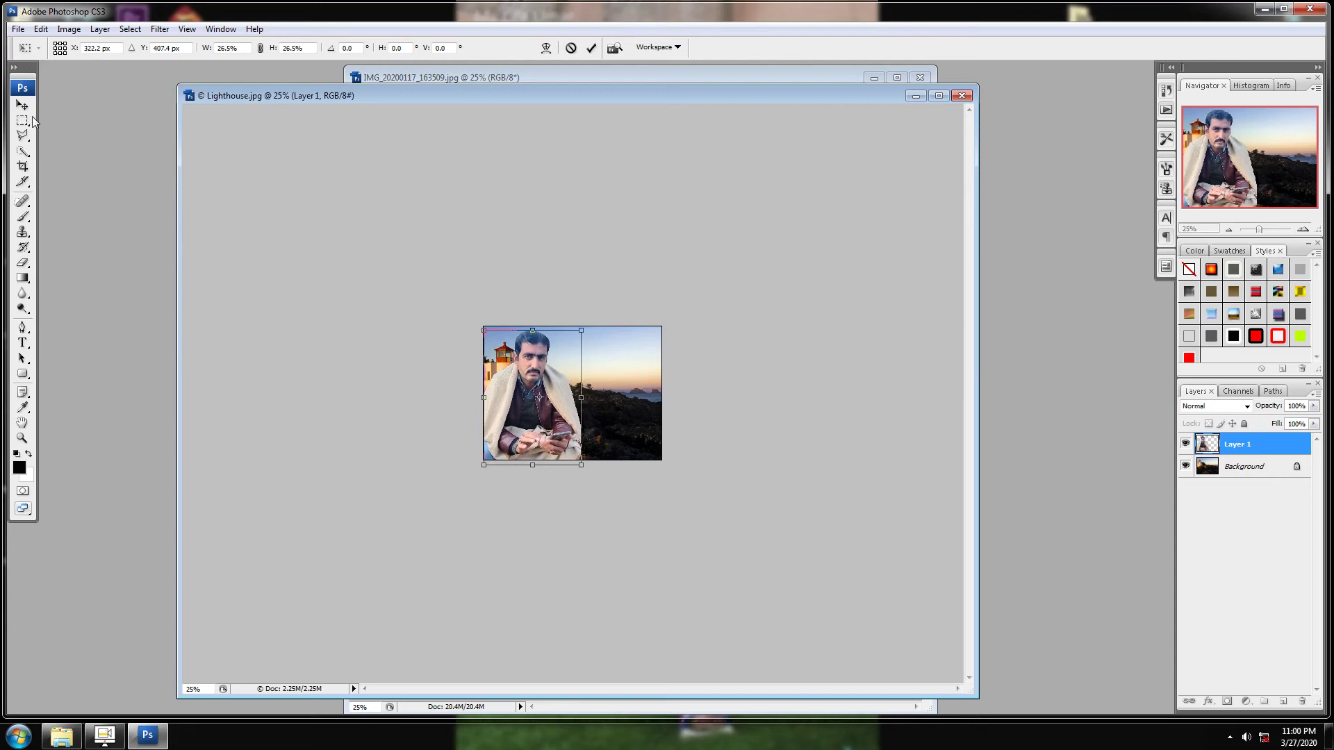
- Apply the 26.5% transform and zoom in on the composite
left_click(23, 105)
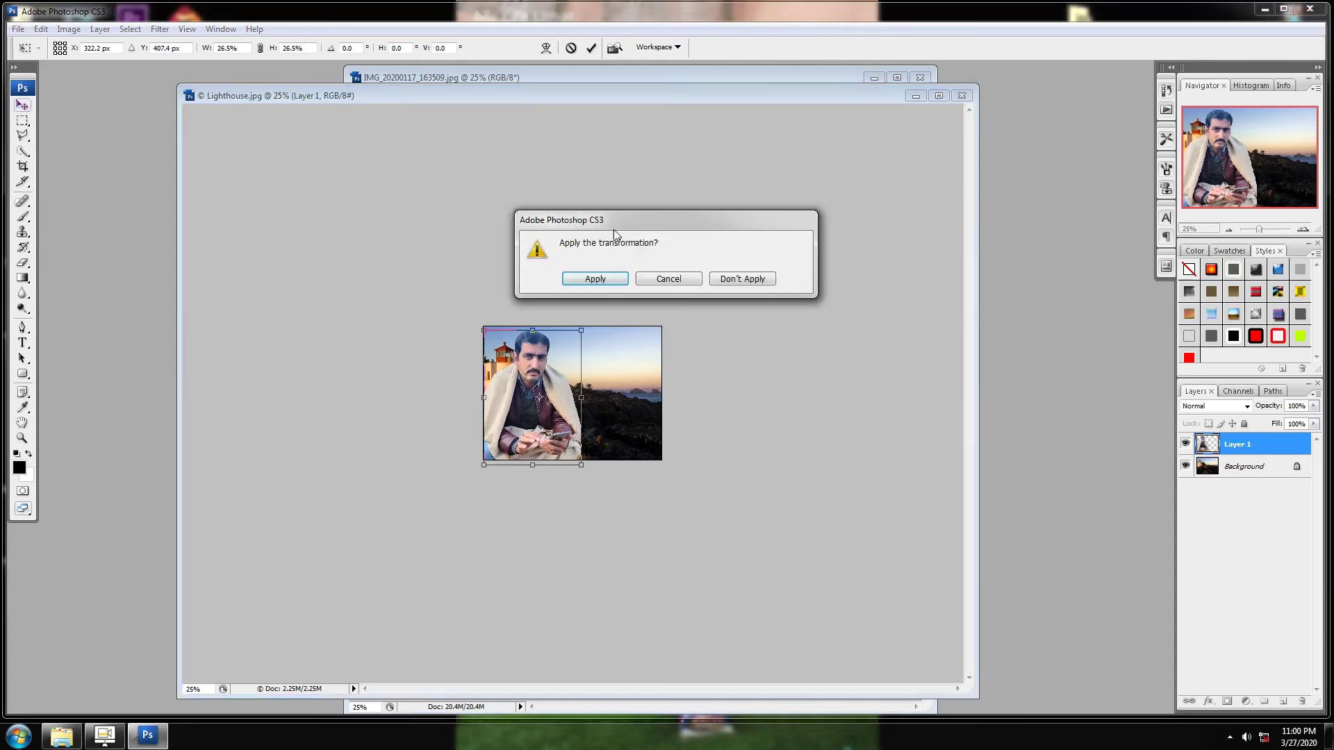
left_click(619, 280)
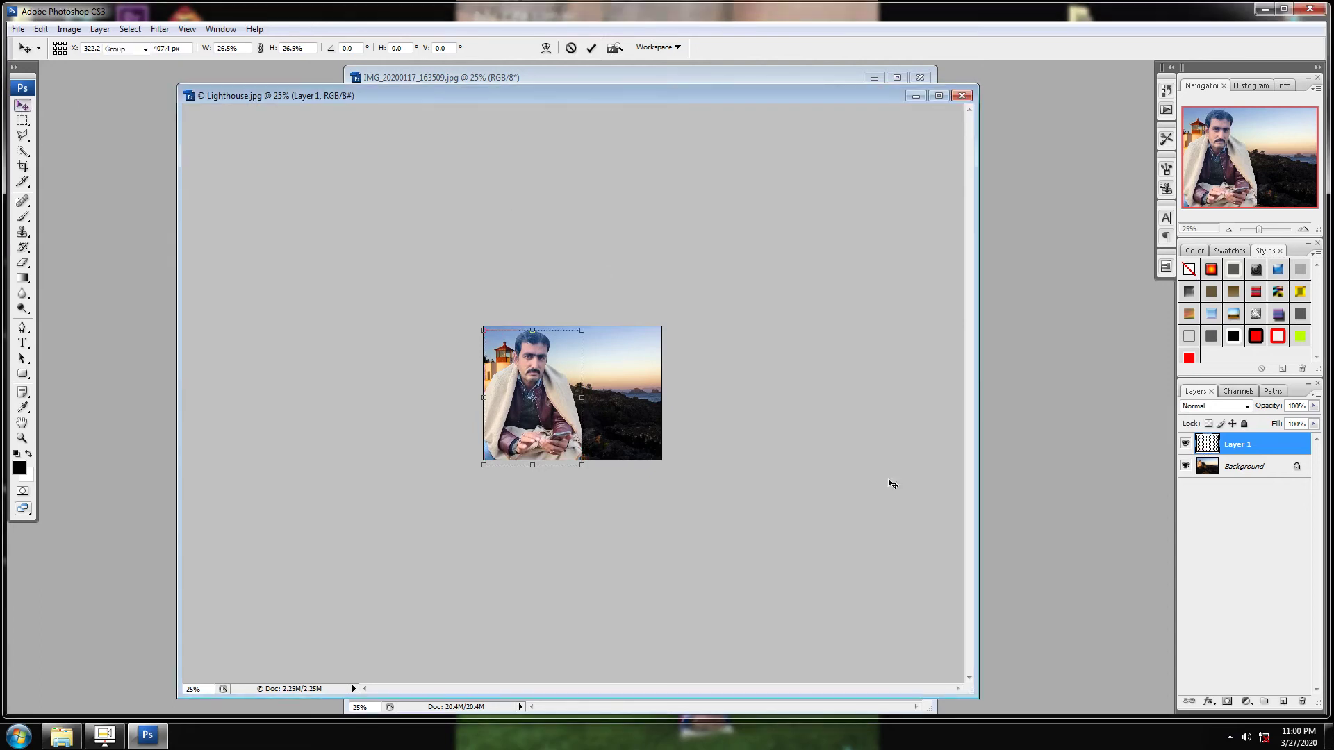
left_click(1303, 229)
left_click(1304, 230)
left_click(1303, 229)
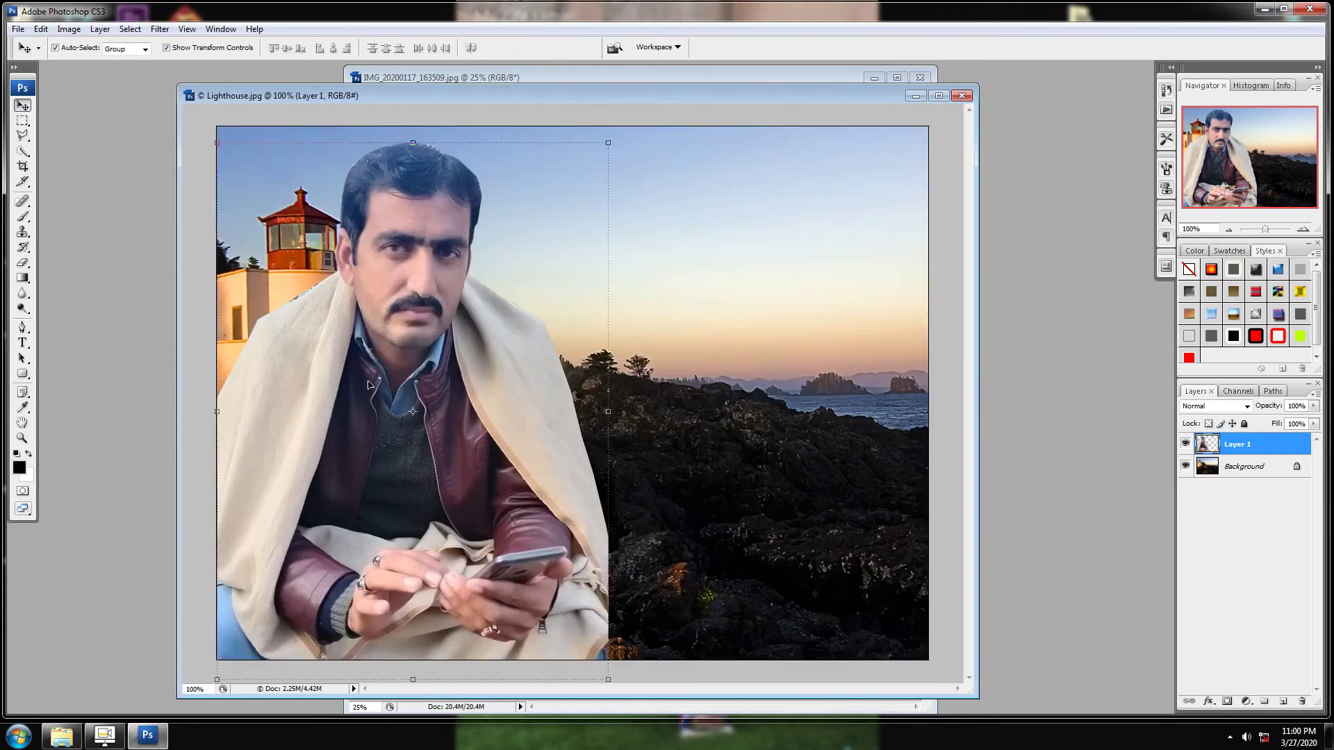
- Try other positions for the man, zoom to 66.67%, then undo to leave him beside the lighthouse at left
left_click_drag(368, 384, 368, 376)
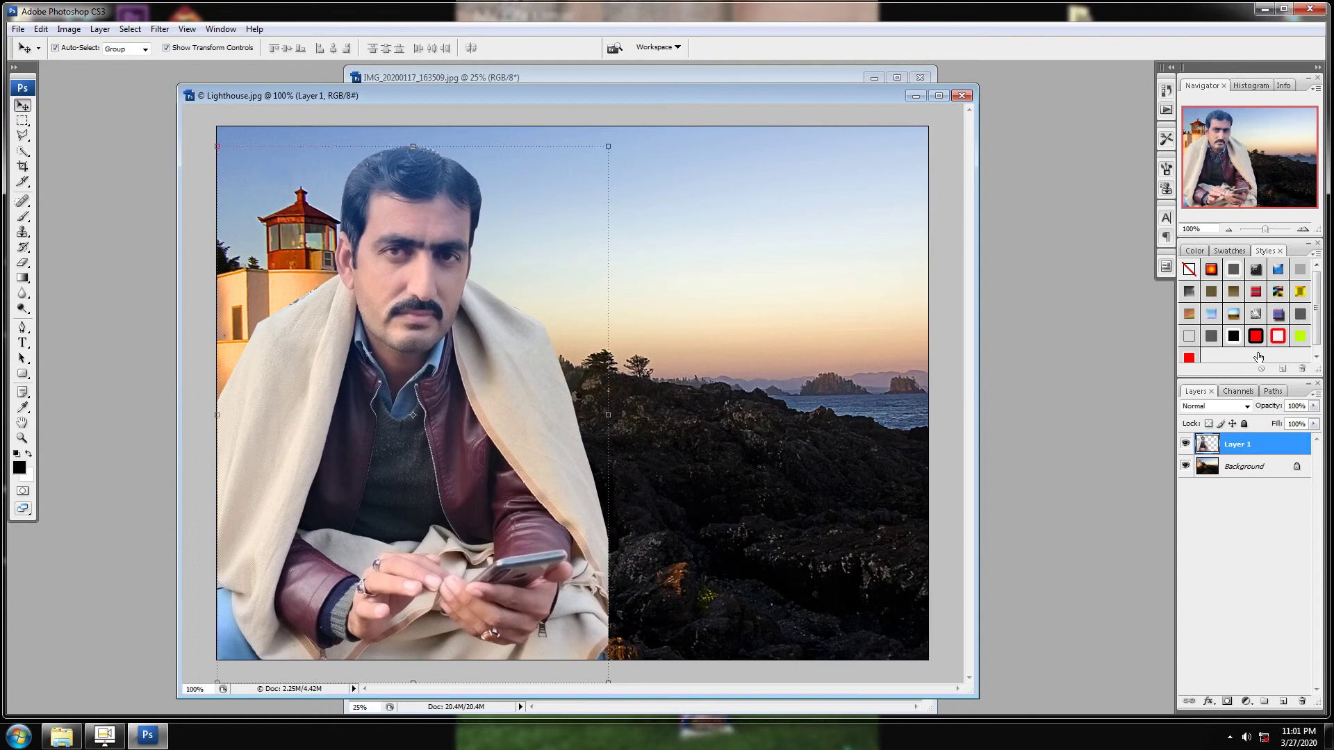
left_click(1231, 229)
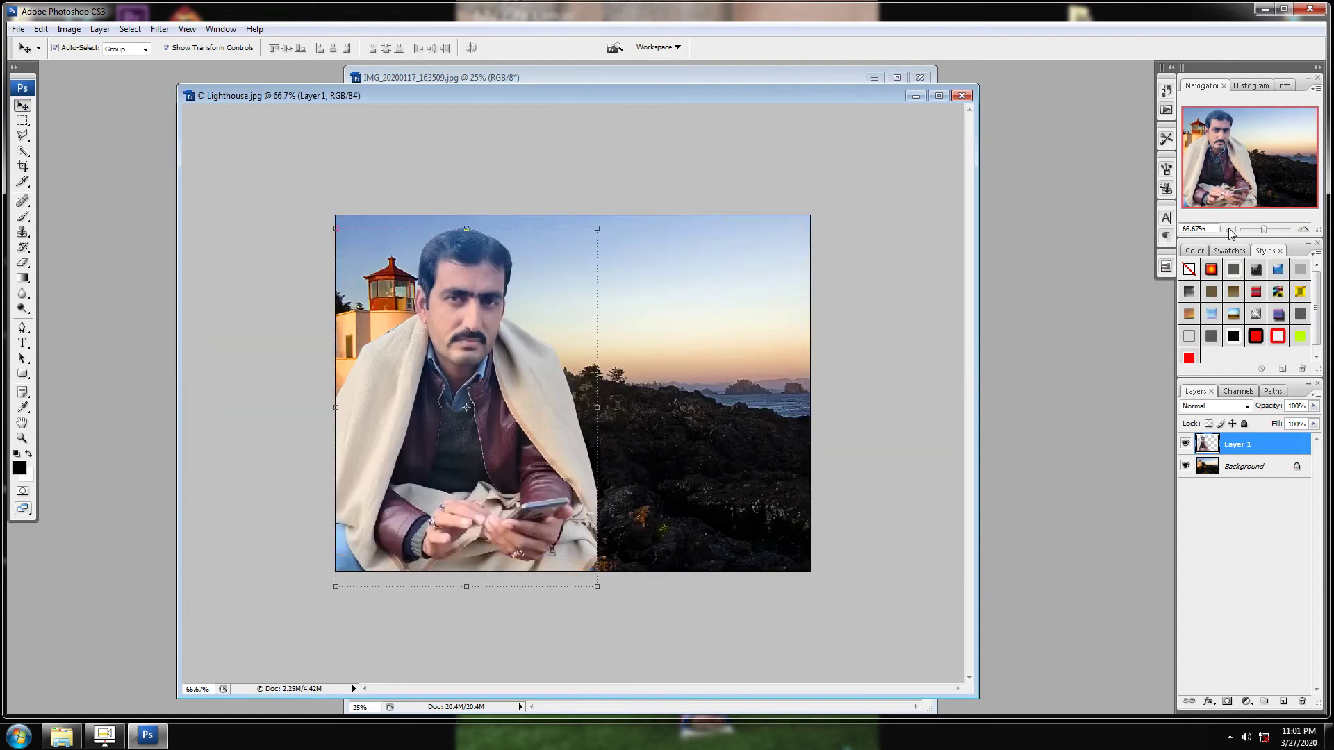
left_click_drag(393, 430, 429, 419)
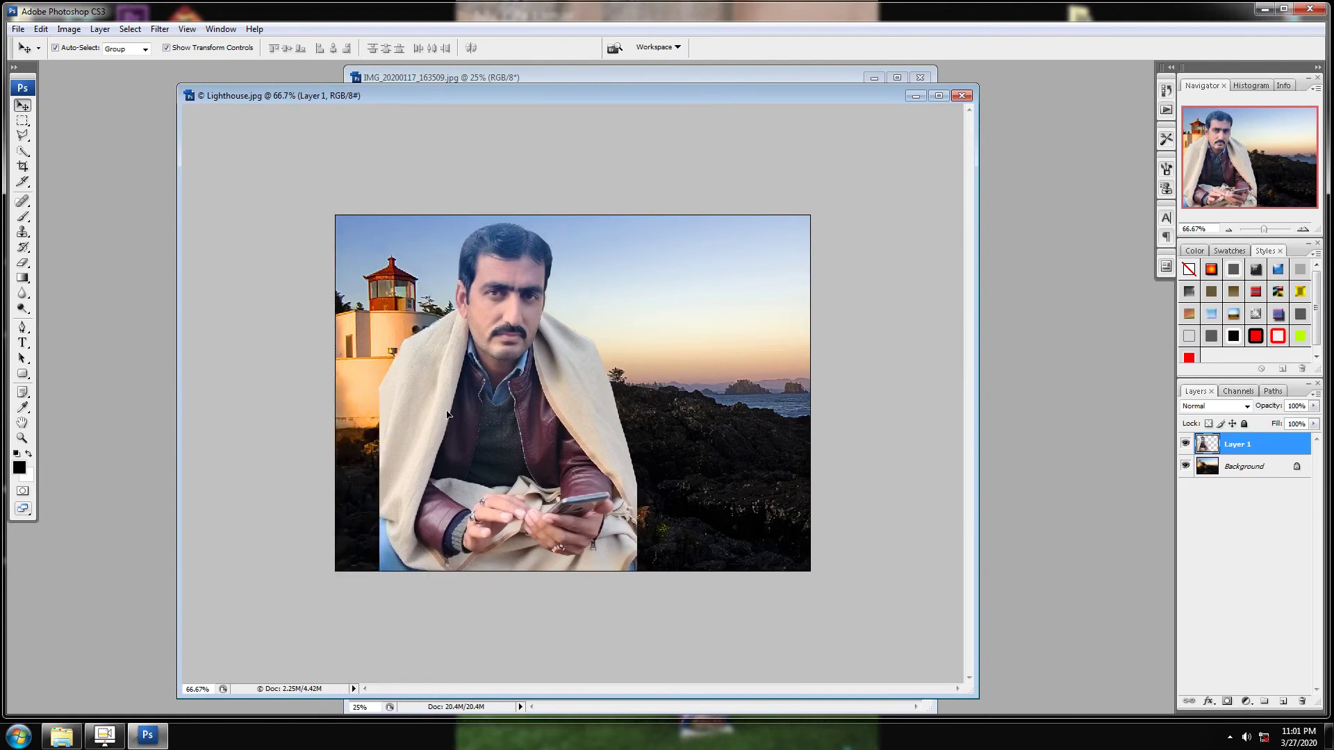
key("ctrl+z")
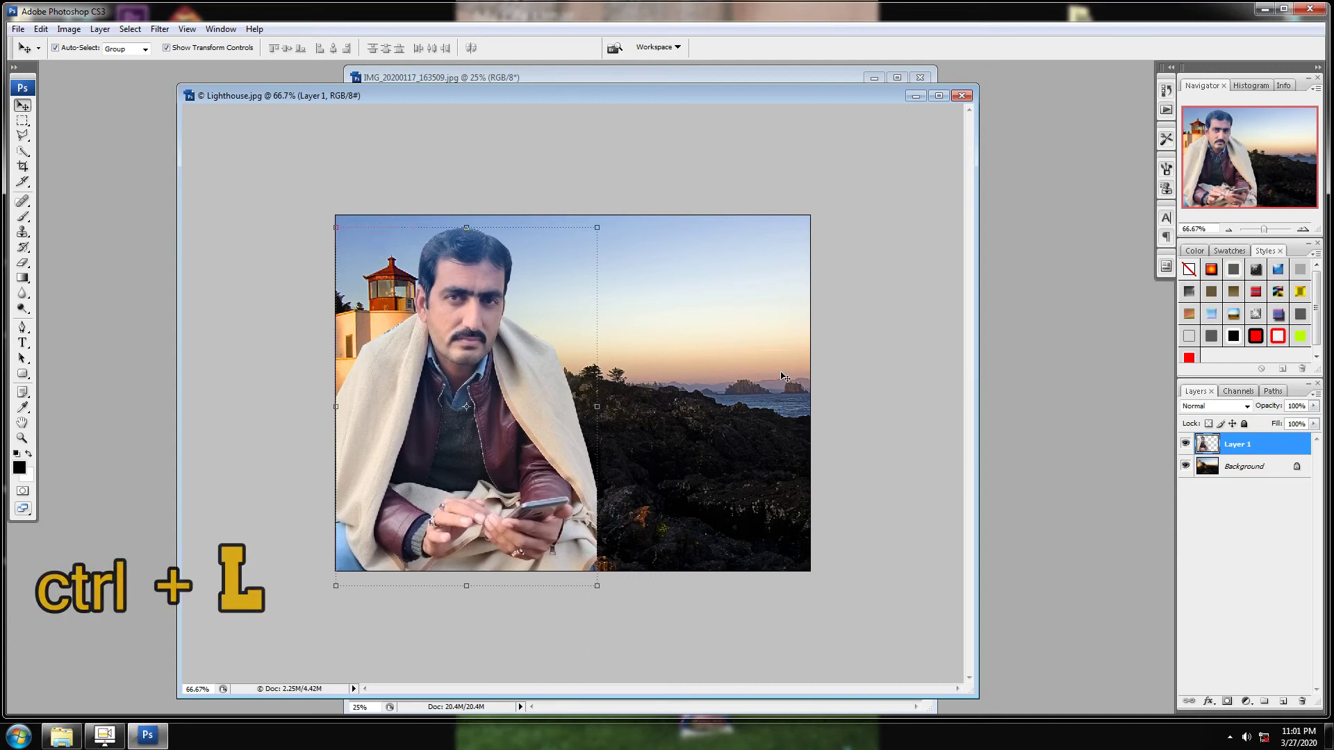
- Darken the man's midtones to 0.81 with Levels
key("ctrl+l")
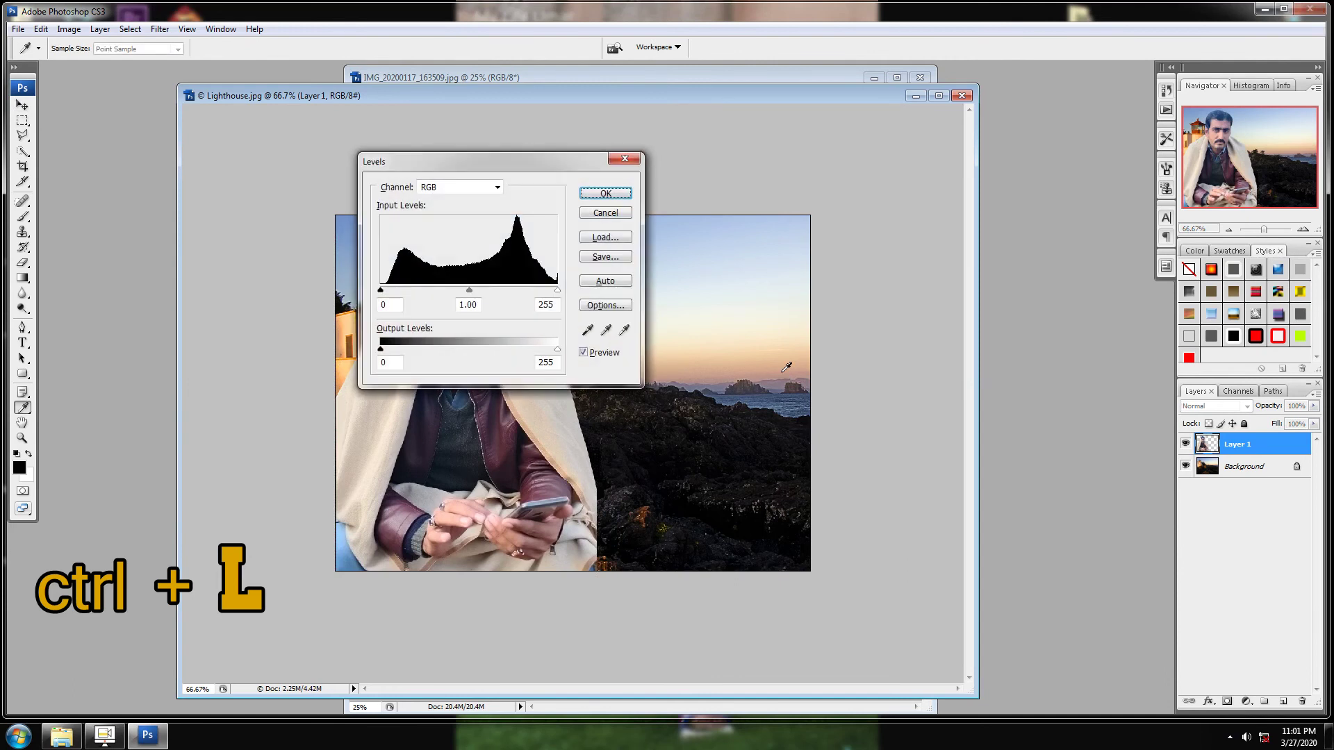
left_click_drag(544, 162, 1021, 264)
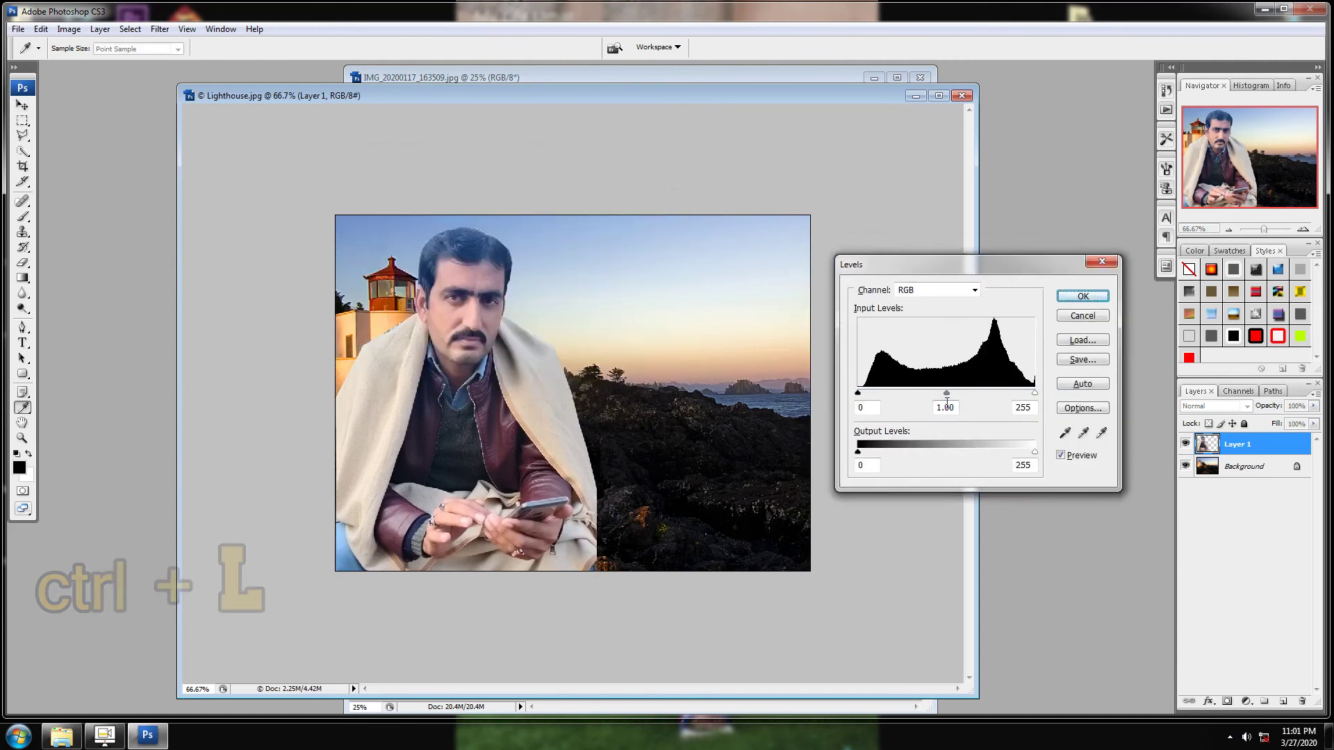
left_click_drag(939, 393, 959, 393)
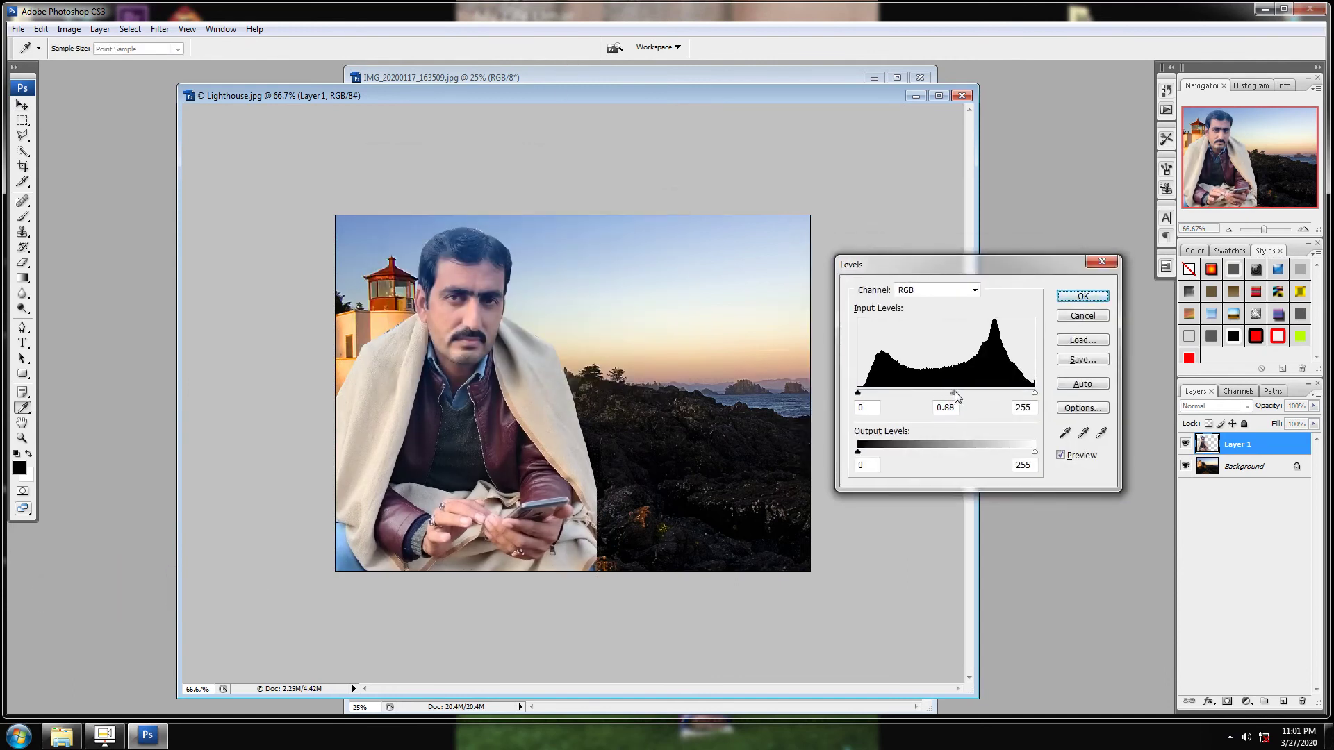
left_click(1082, 296)
key("v")
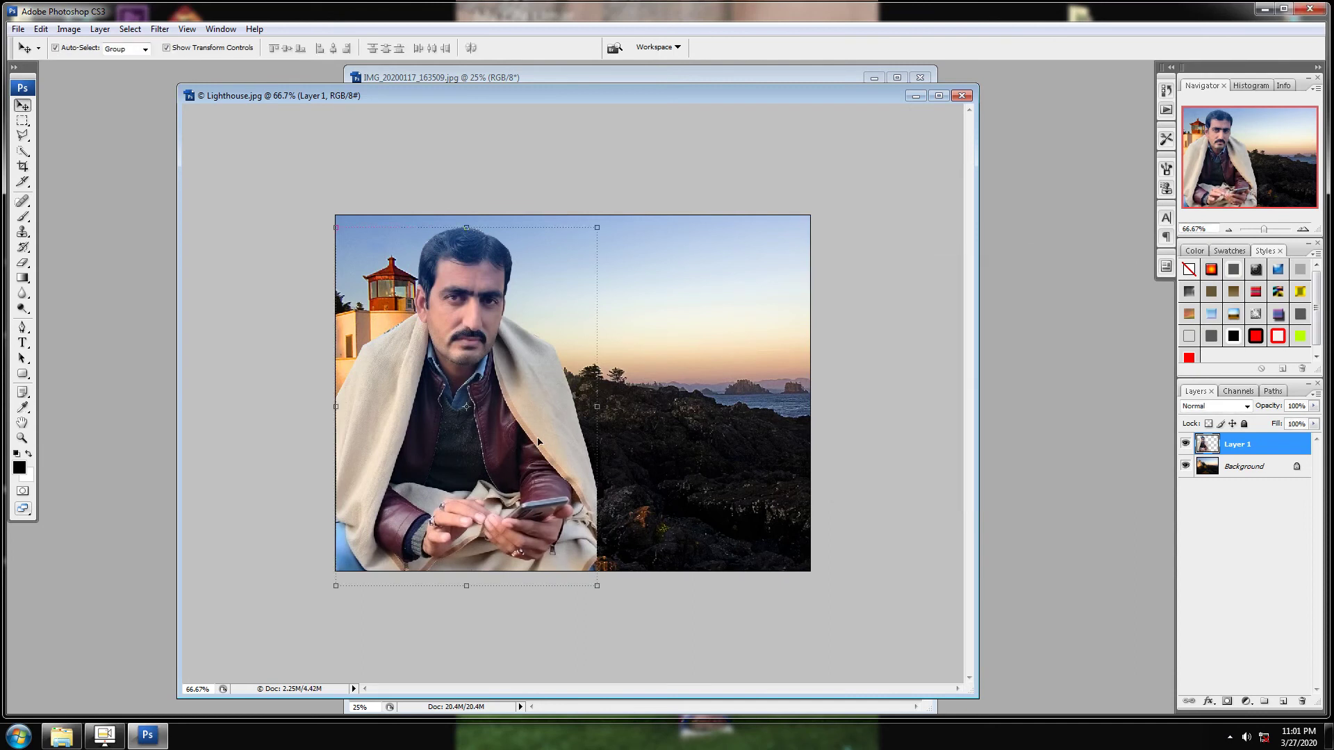
- Brighten the man with an Auto Curves correction, nudge him slightly, and widen the document window
key("ctrl+m")
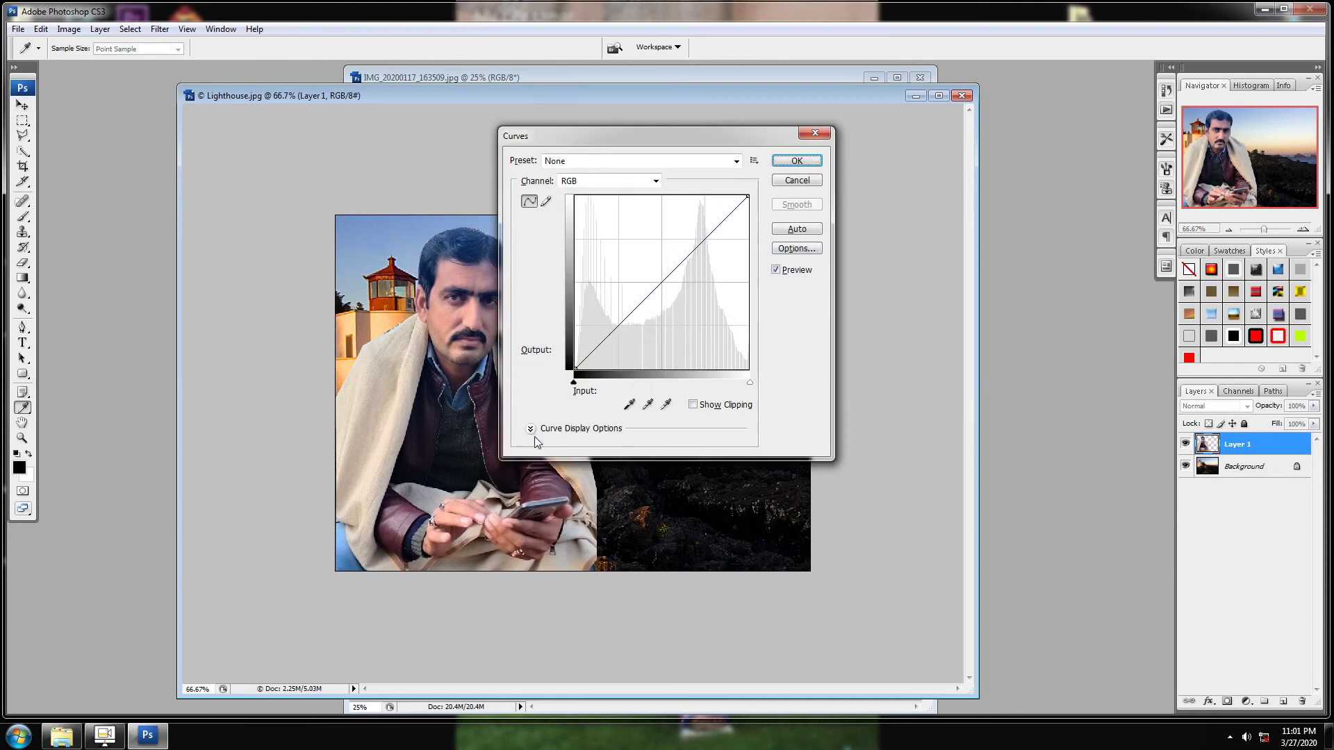
left_click_drag(719, 128, 919, 255)
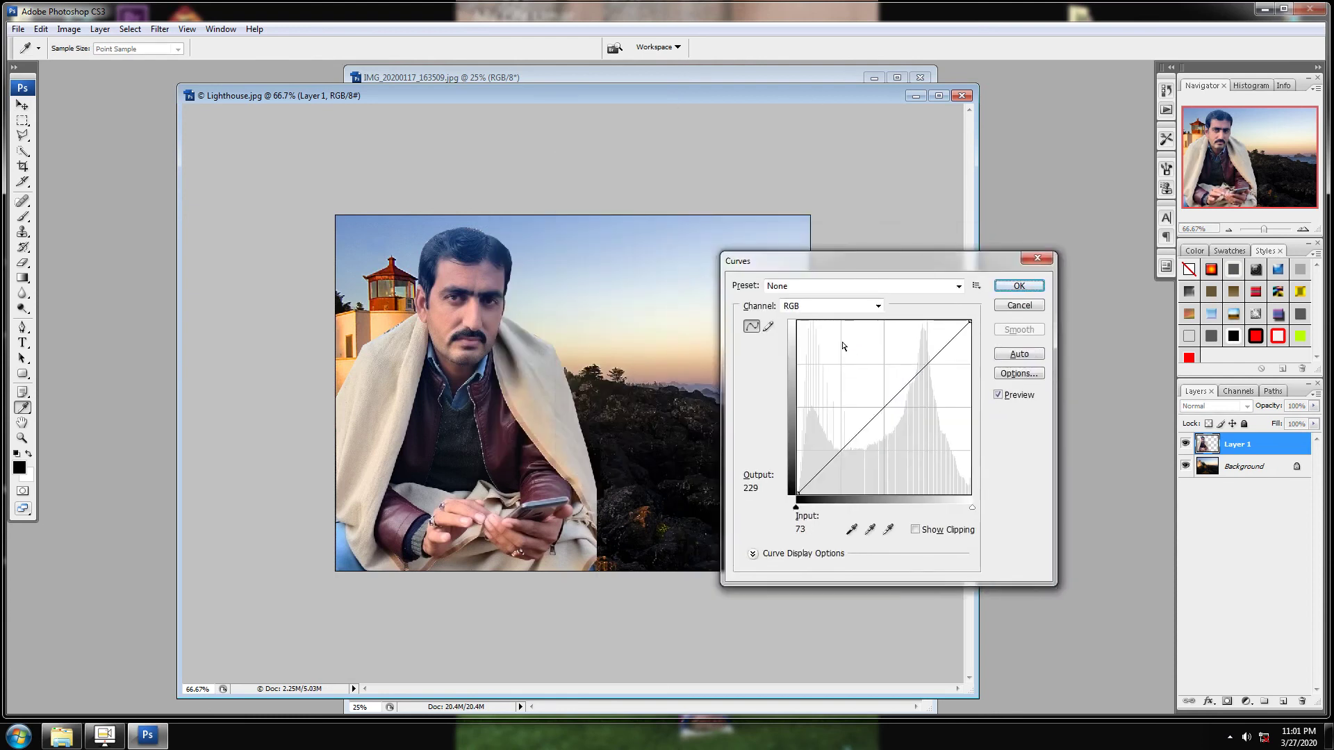
left_click(1026, 357)
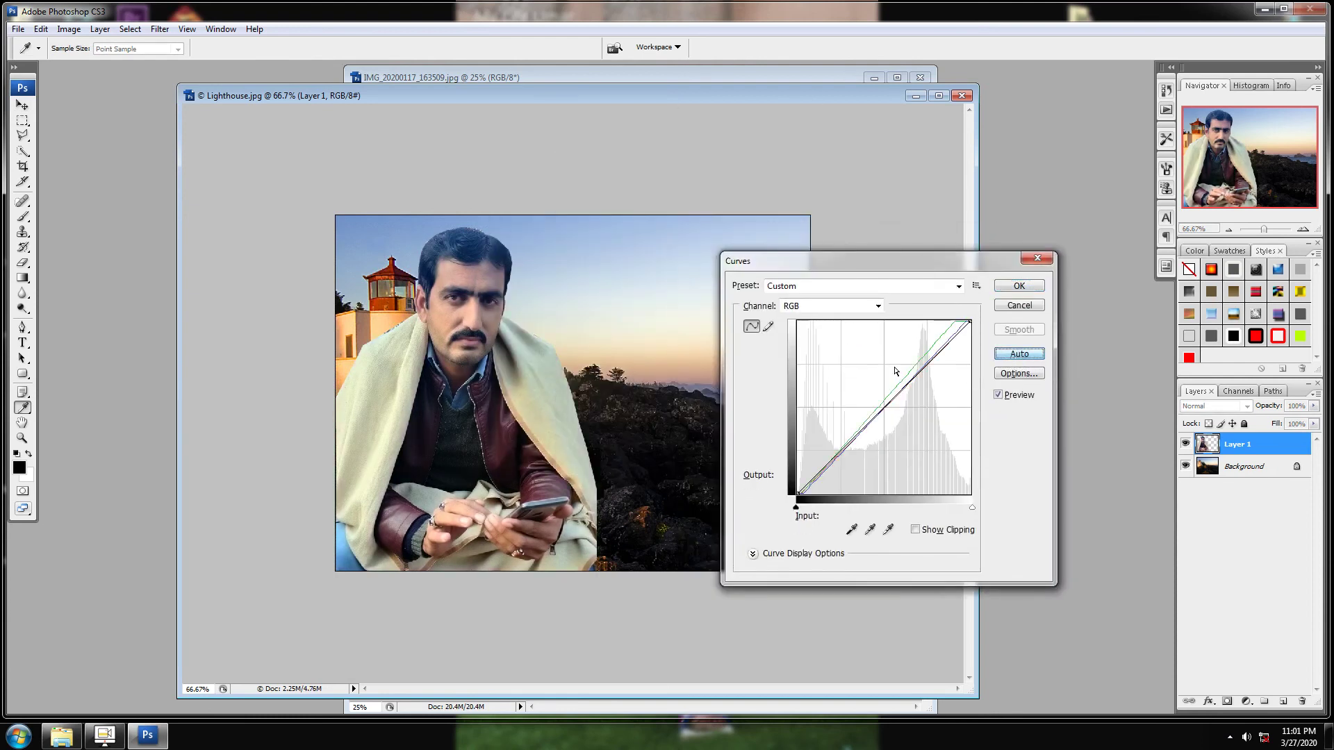
left_click(1020, 305)
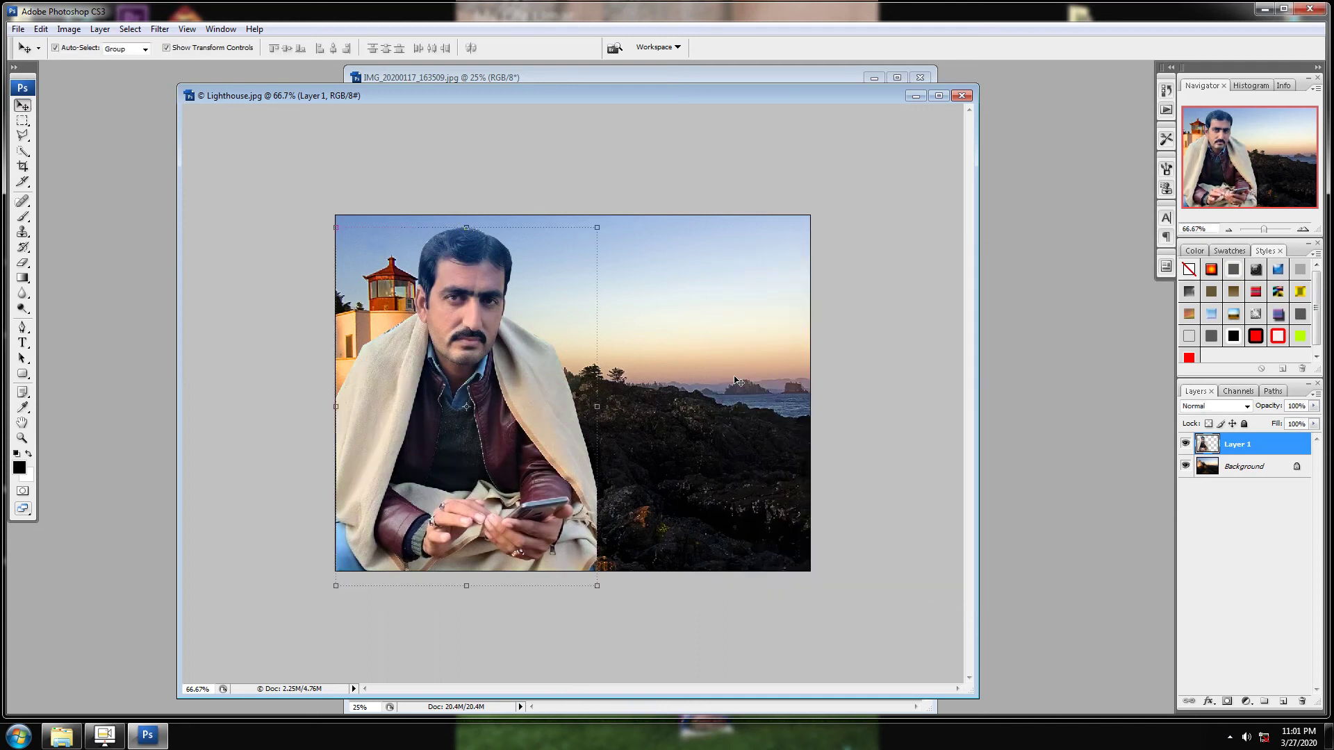
left_click_drag(453, 339, 458, 328)
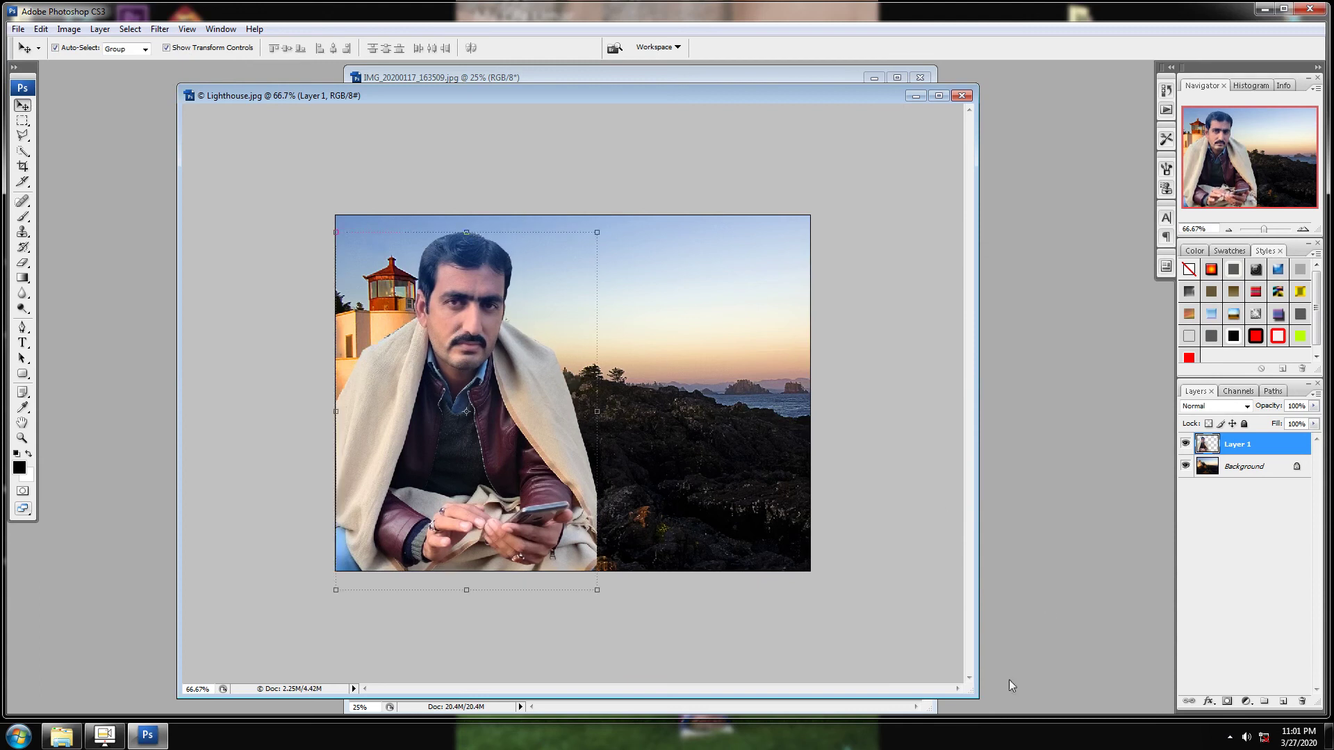
left_click_drag(975, 696, 1074, 636)
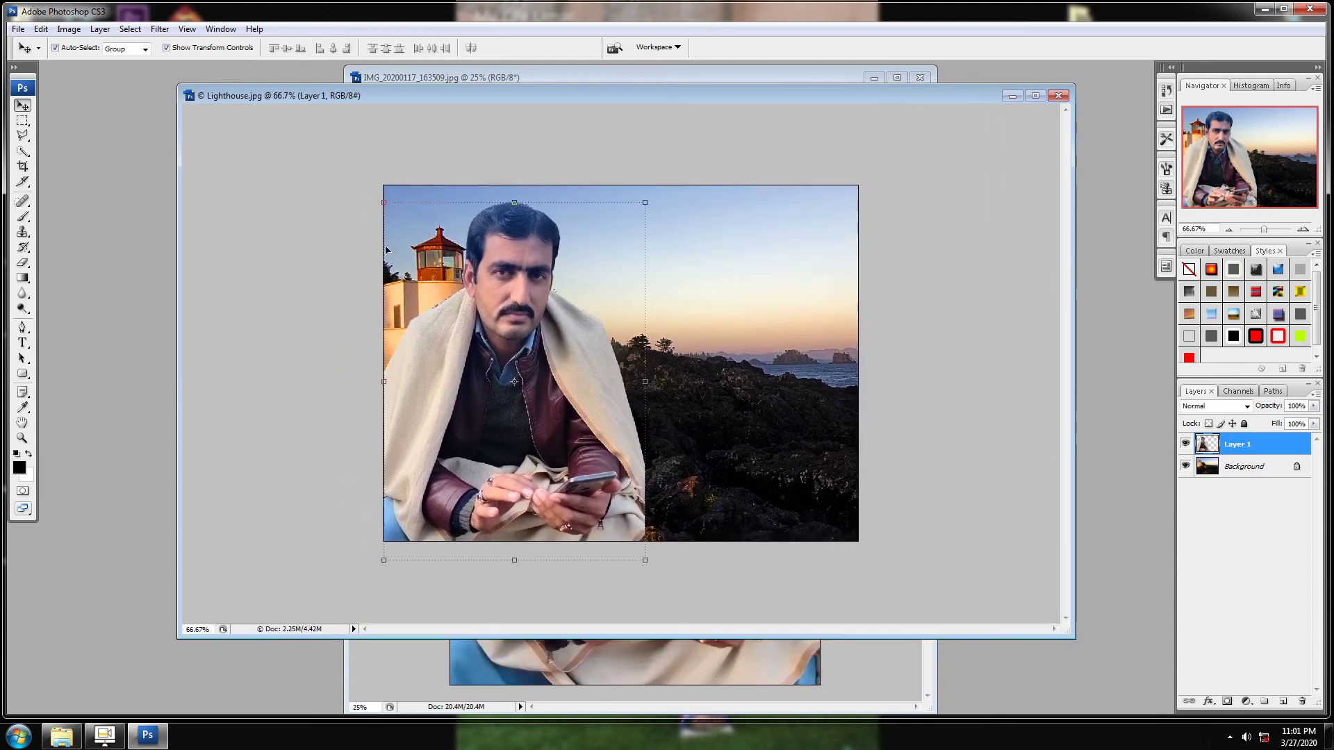
- Save the composite as JPEG 'as1' at maximum quality 12
left_click(18, 30)
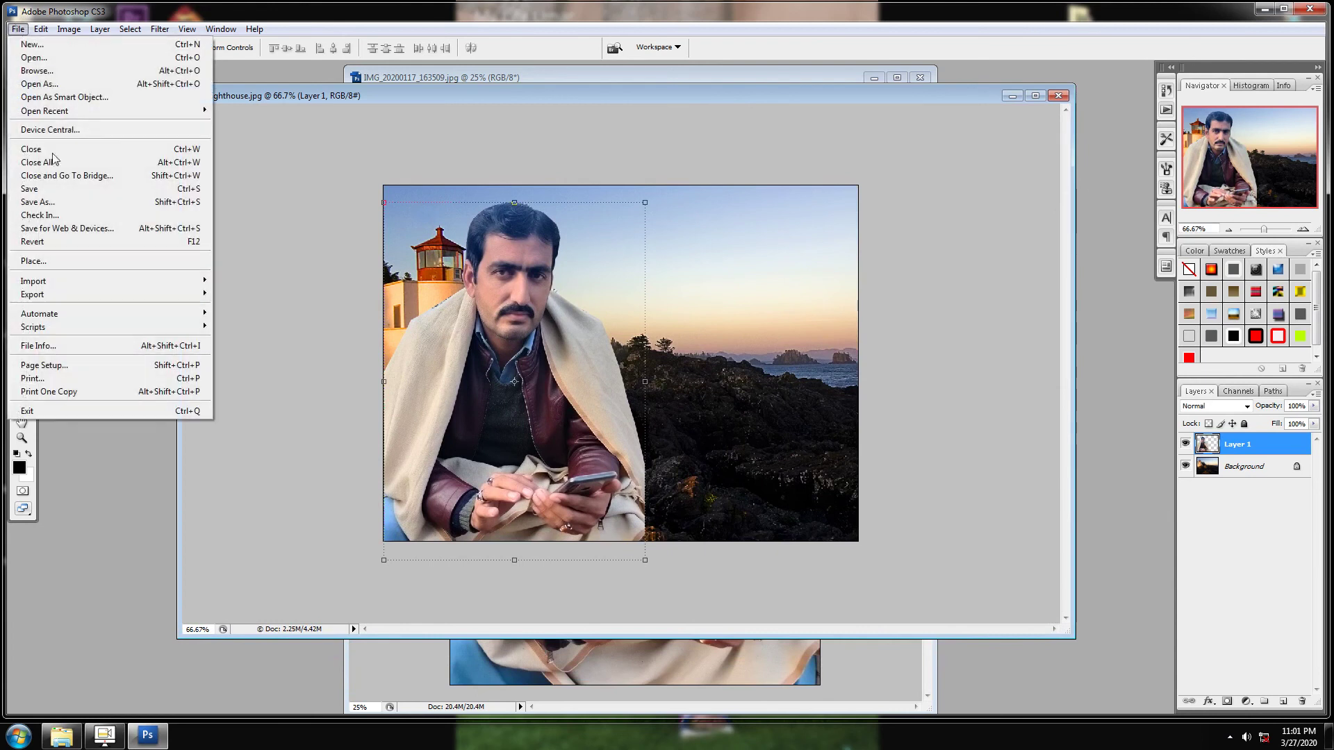
left_click(42, 202)
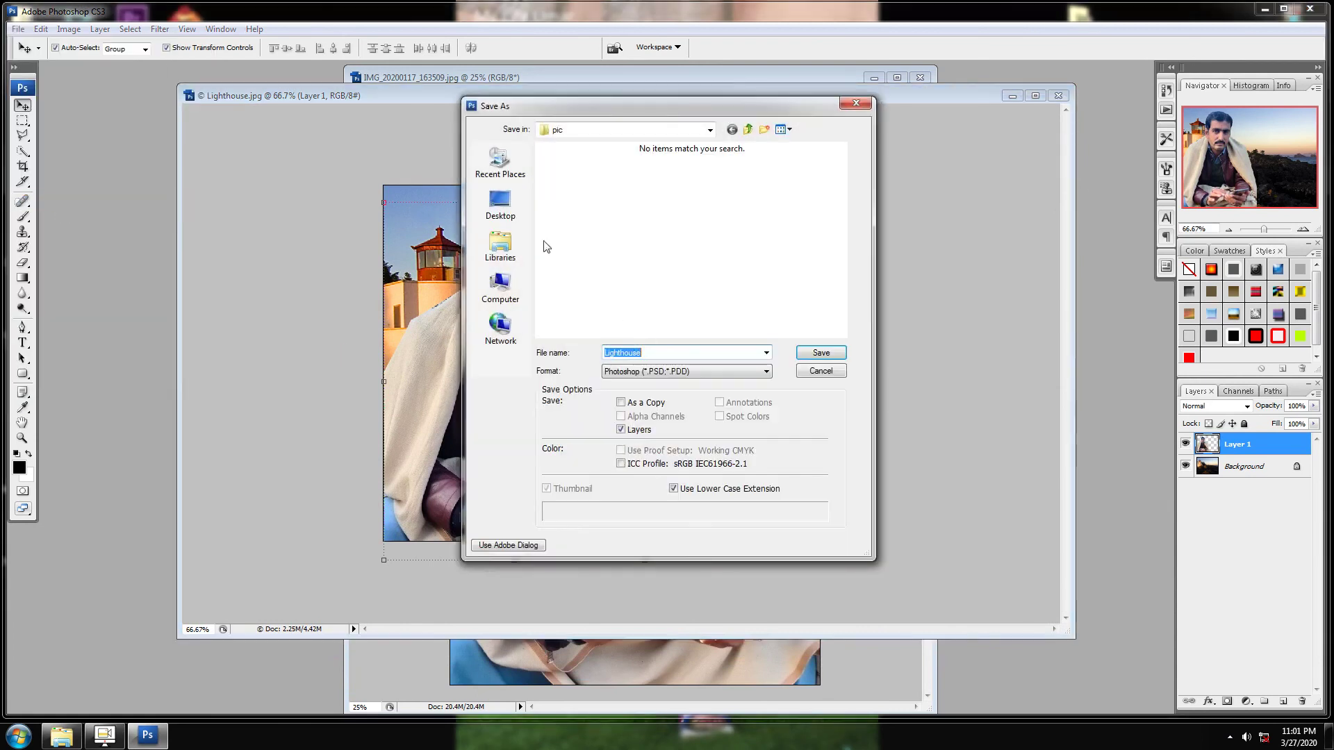
left_click(661, 373)
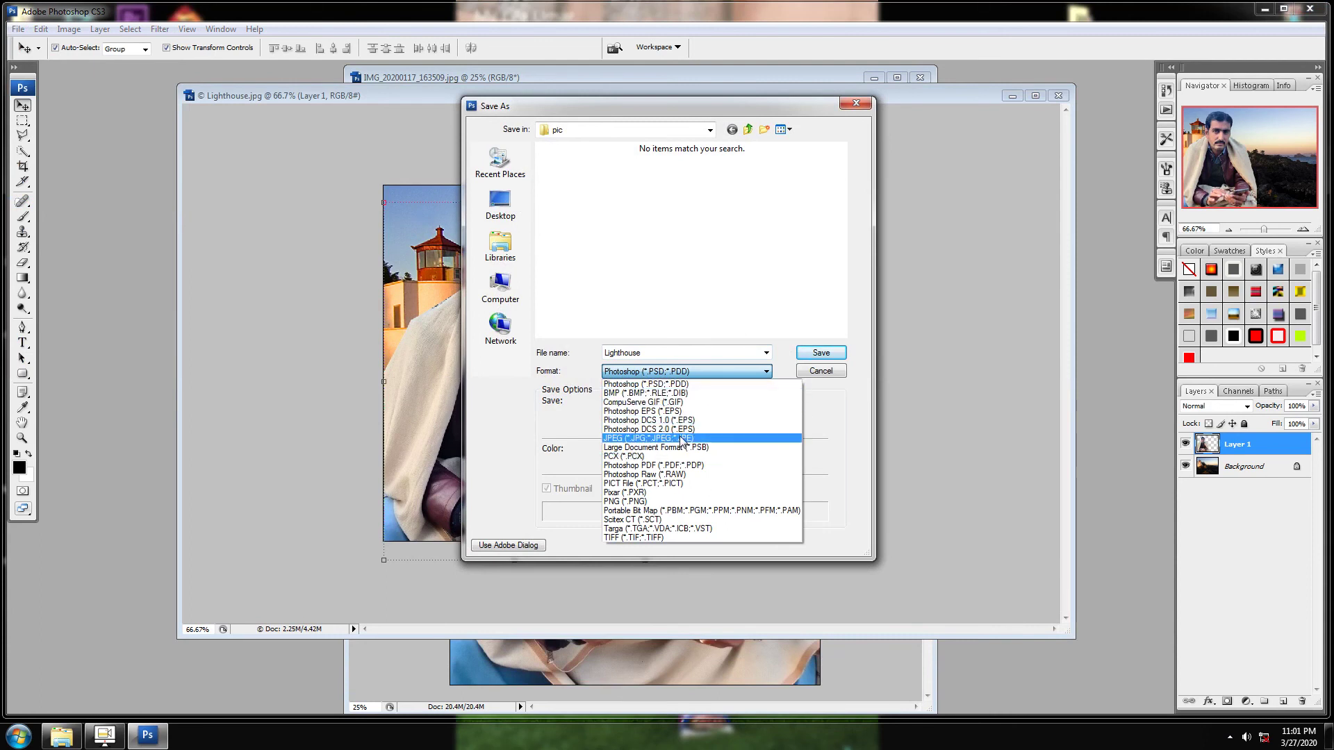
left_click(668, 438)
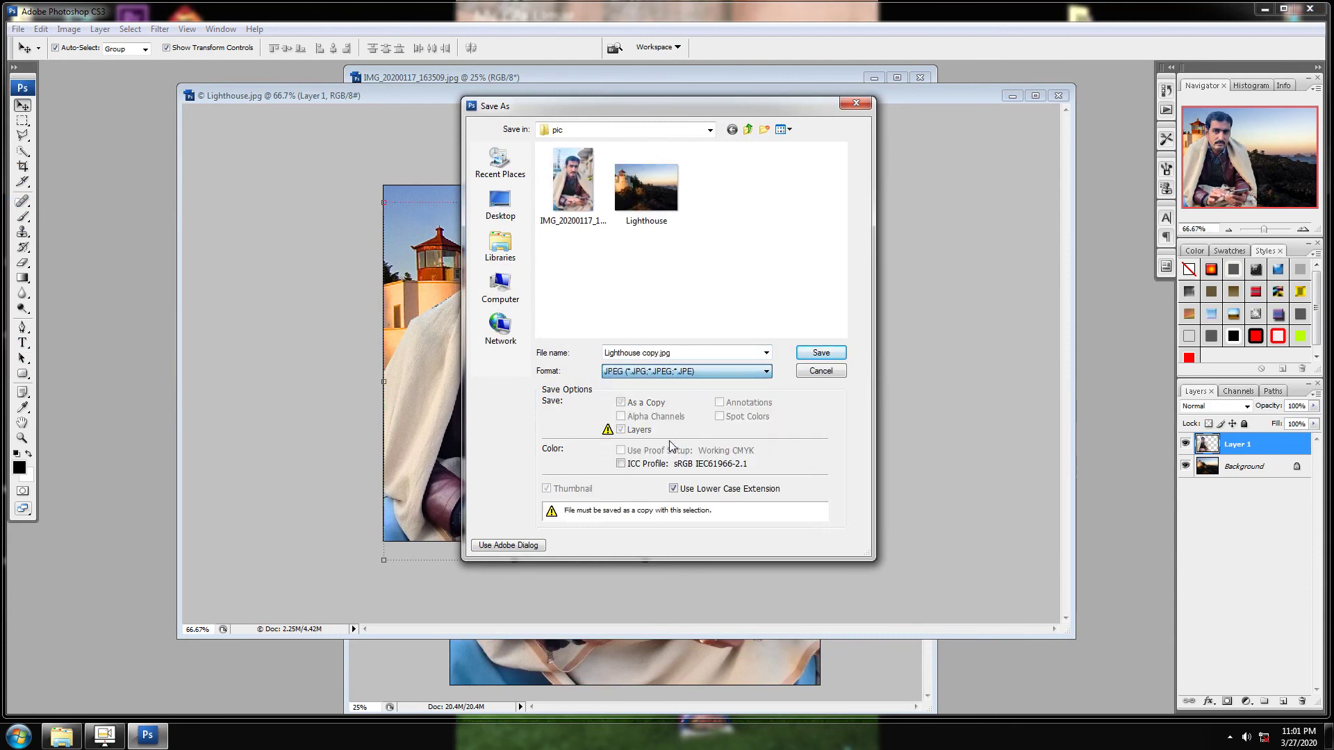
double_click(693, 353)
type("as1")
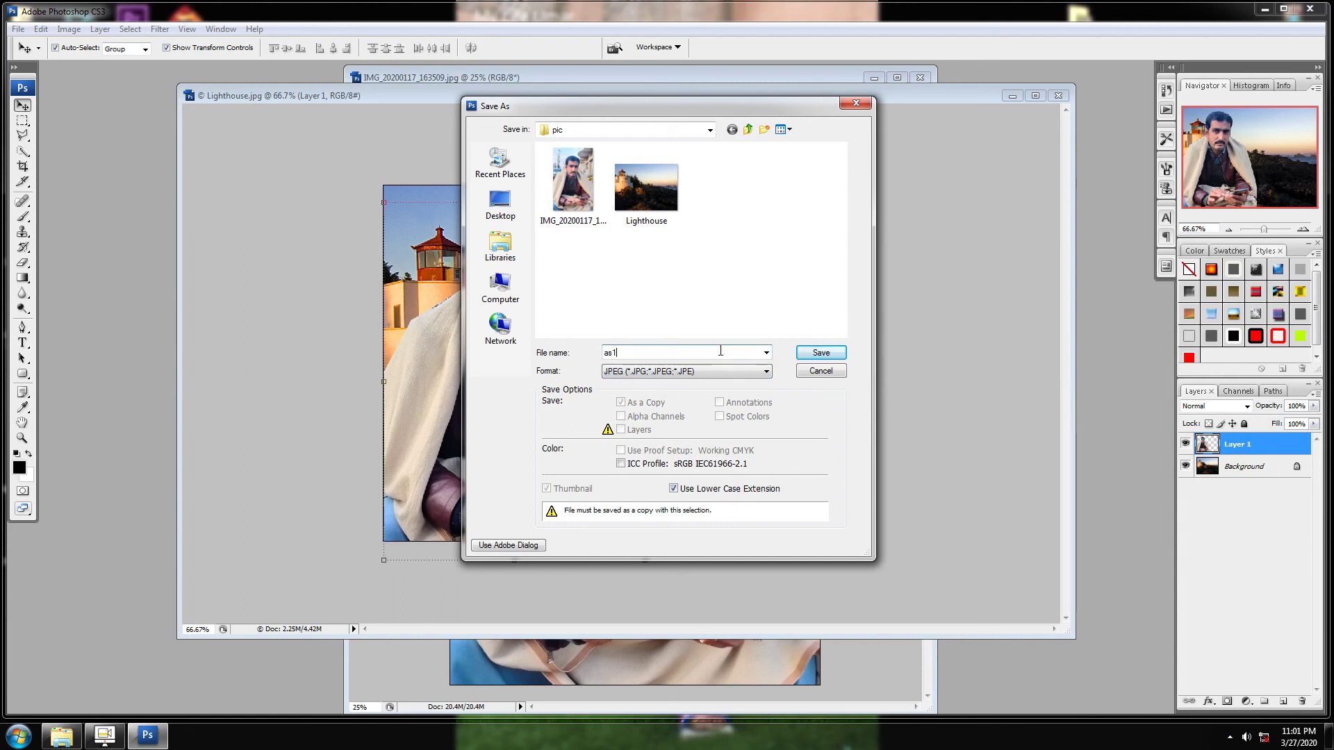
left_click(836, 356)
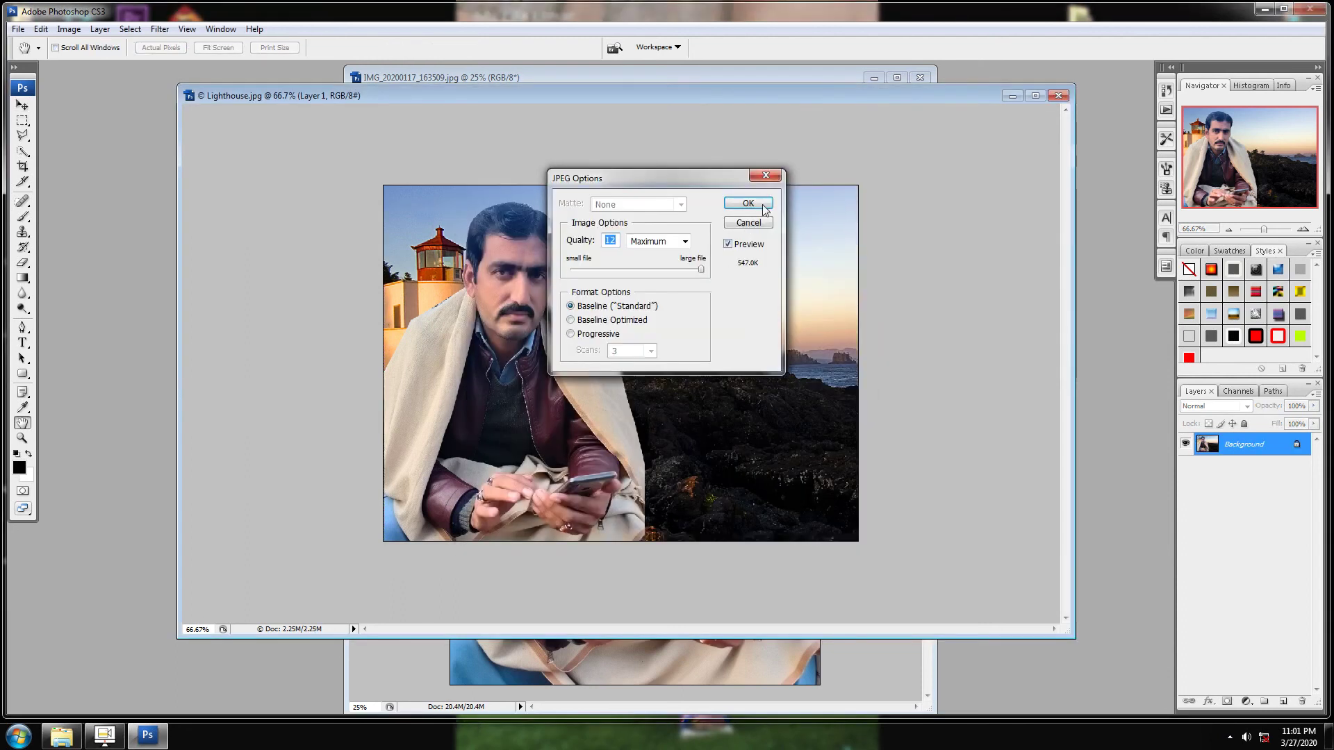
left_click(738, 207)
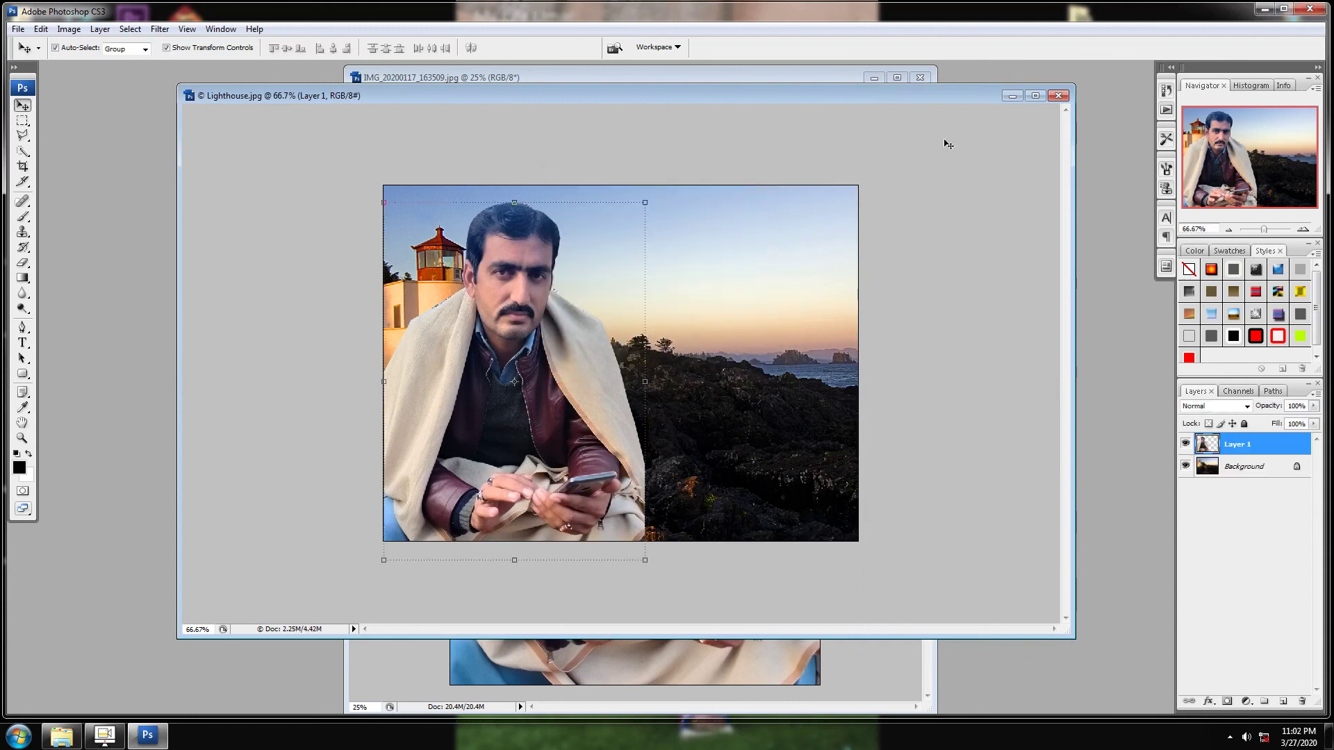
- Minimize Photoshop and preview as1 from the pic folder in Windows Photo Viewer
left_click(1266, 10)
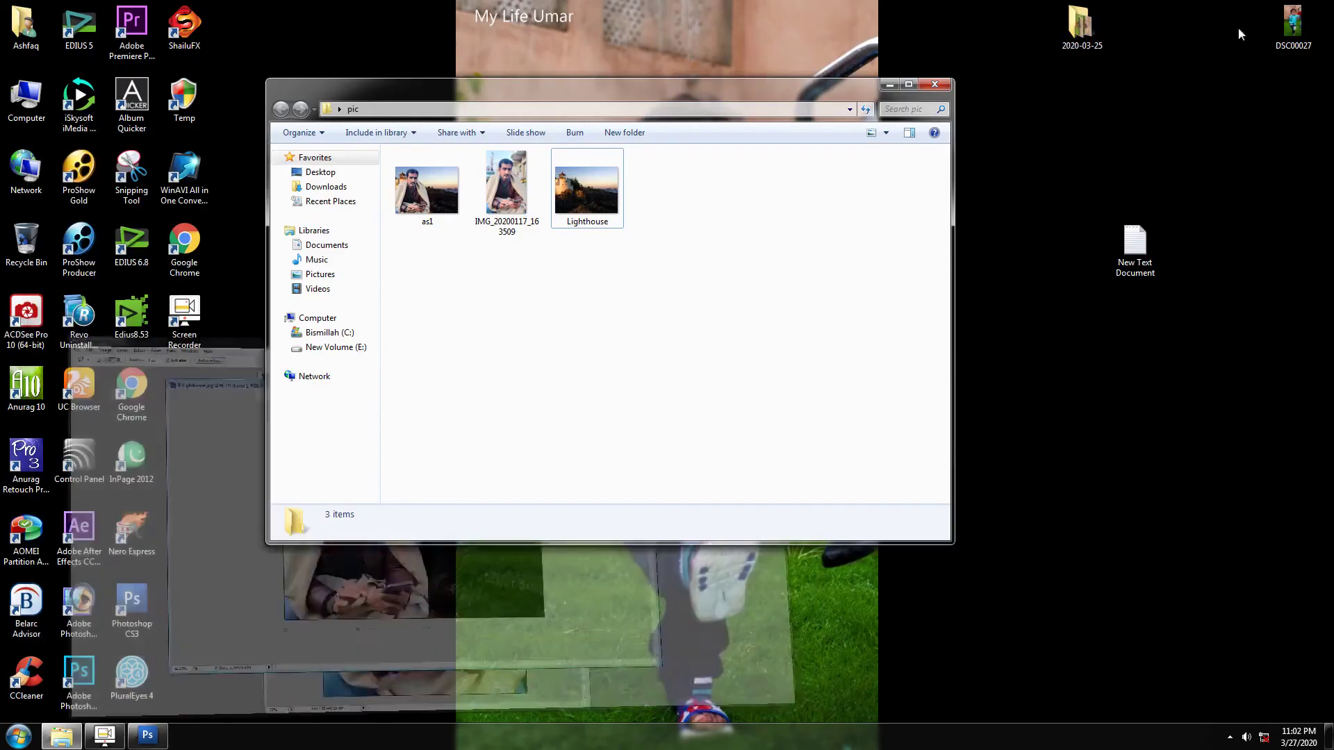
left_click(408, 209)
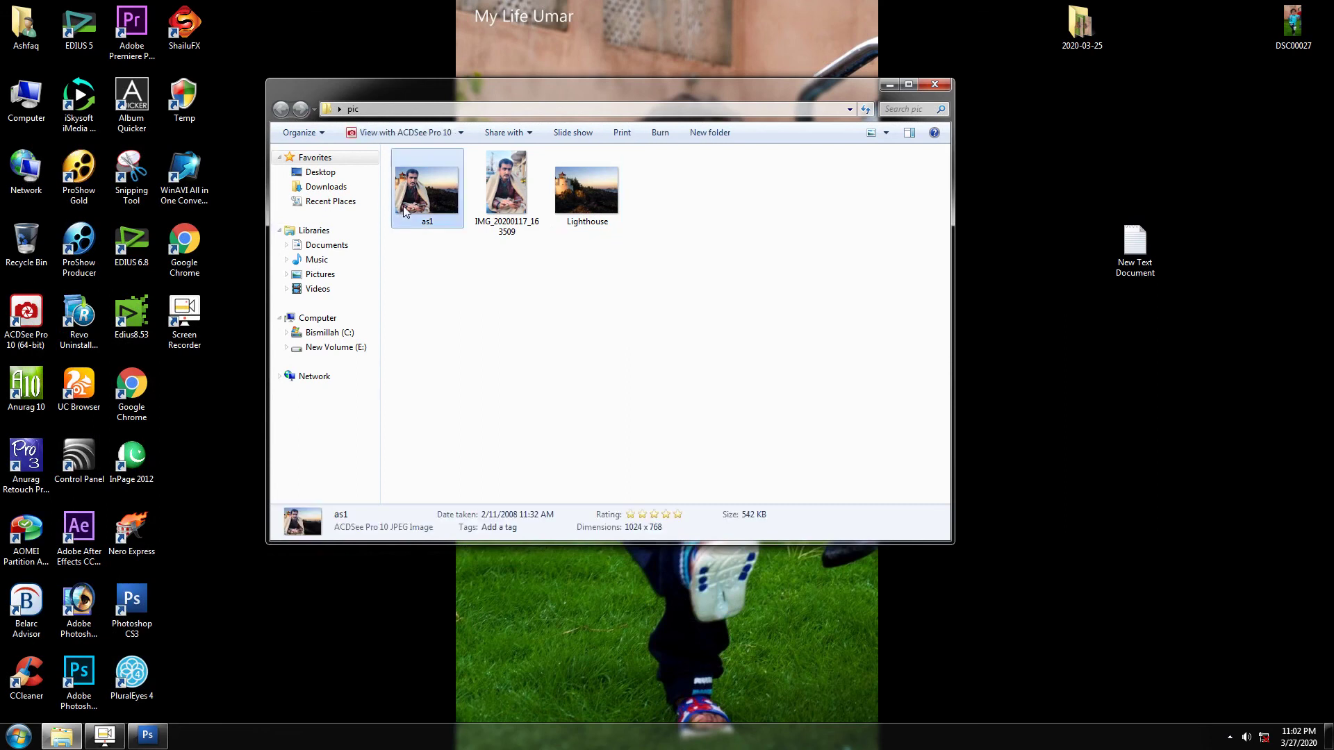
right_click(404, 207)
left_click(475, 175)
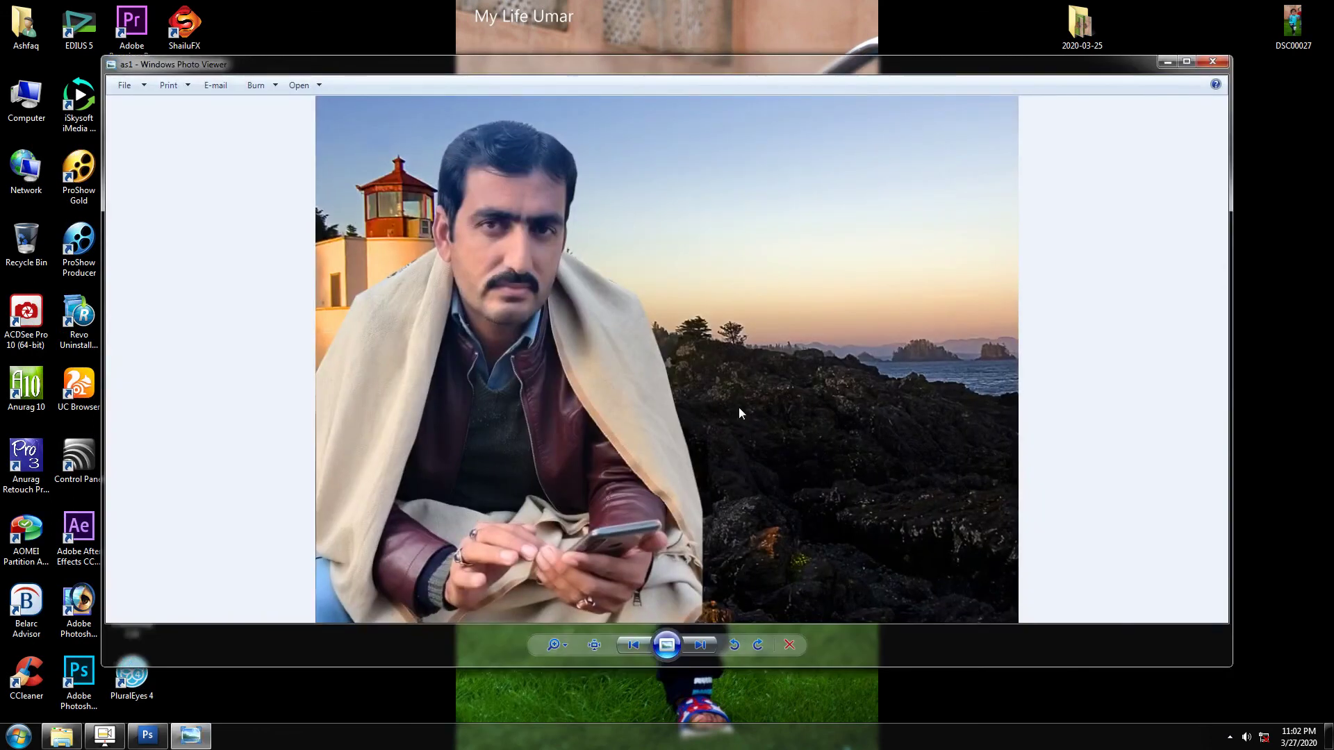
- Move the Windows Photo Viewer window showing as1 slightly down and right
mouse_move(711, 67)
left_mouse_down()
mouse_move(740, 118)
mouse_move(729, 106)
left_mouse_up()
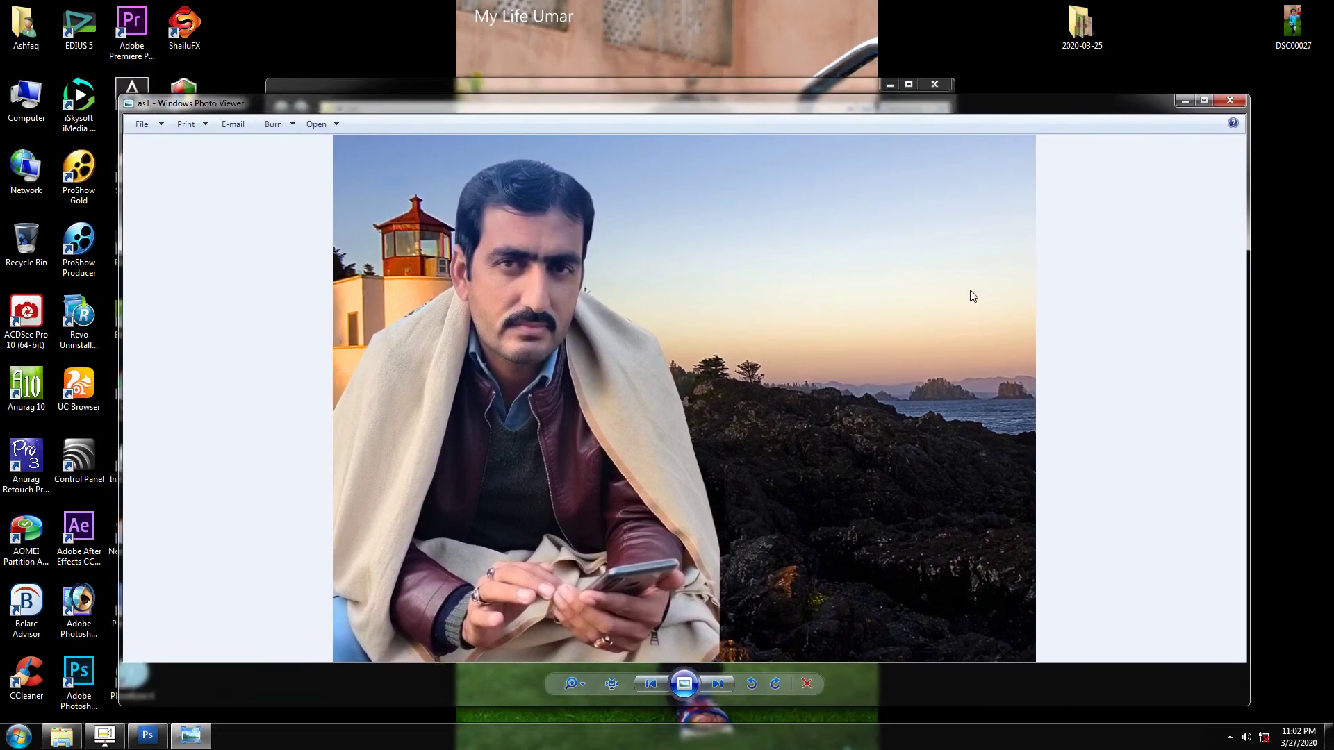